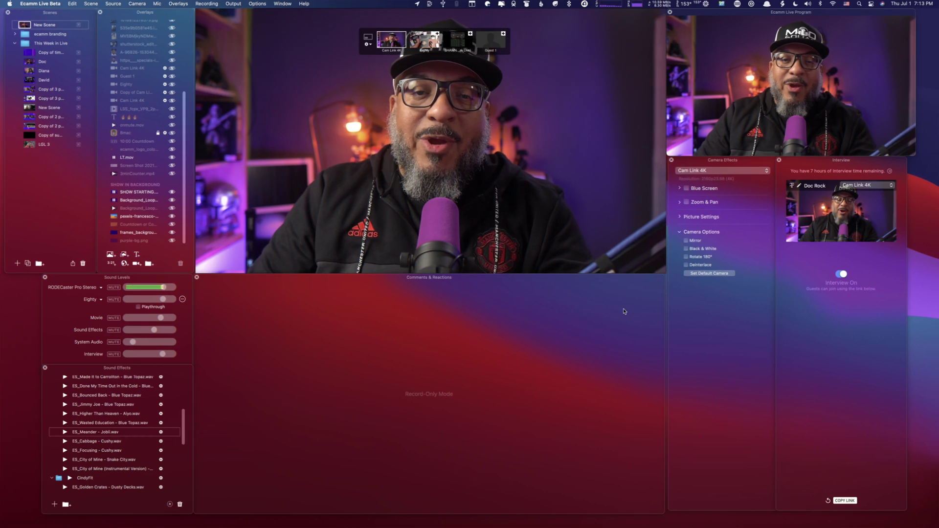
# Step: Nudge and close the Camera Effects window, then reopen it from the Window menu
pyautogui.moveTo(727, 162); pyautogui.dragTo(724, 161)
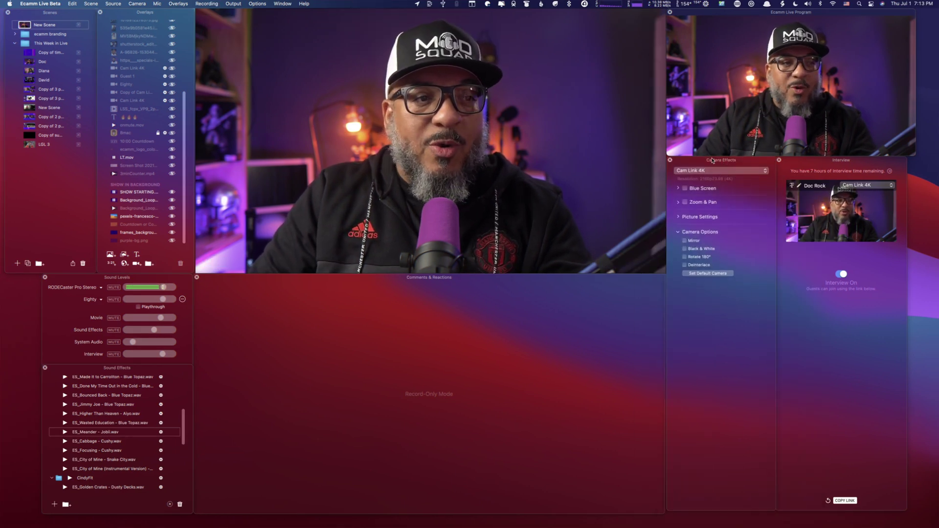
pyautogui.click(671, 161)
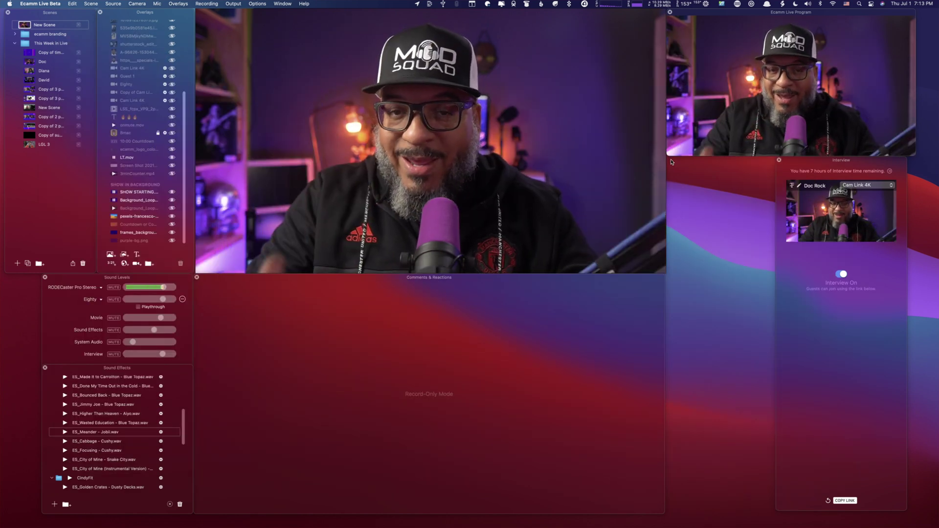
pyautogui.click(282, 4)
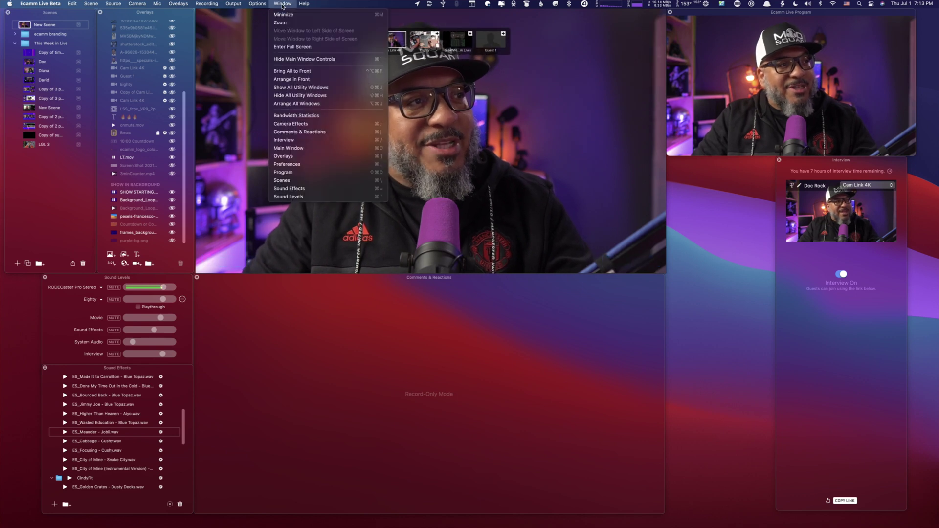
pyautogui.click(309, 123)
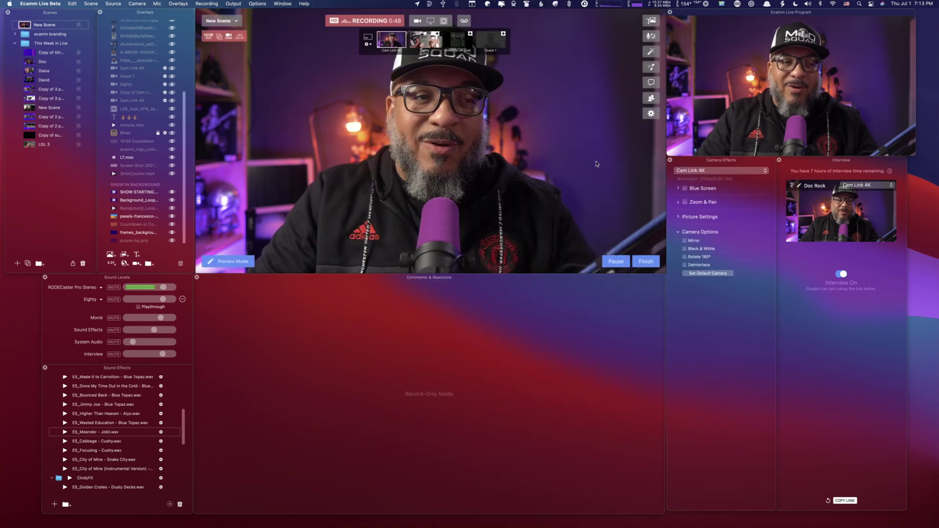
# Step: Close Camera Effects, then reopen and close it again with Cmd+;
pyautogui.click(671, 160)
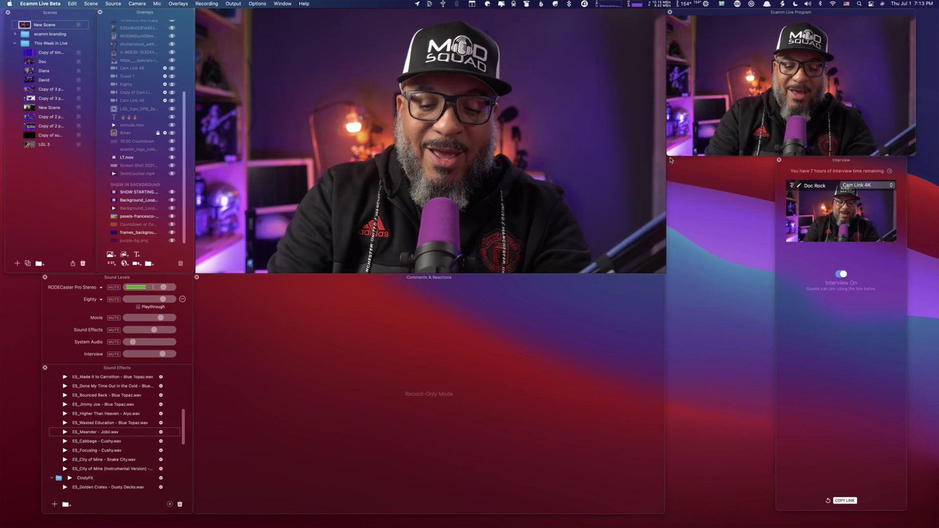
pyautogui.press('super+semicolon')
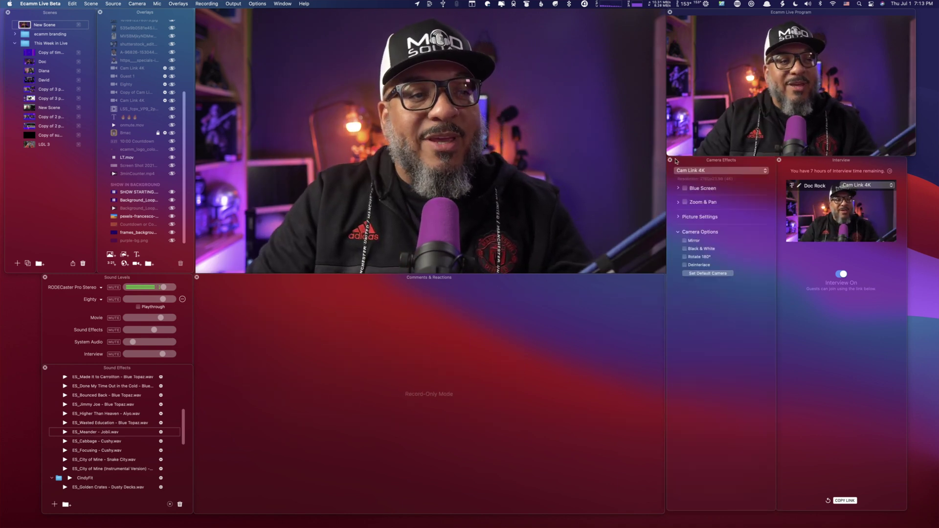
pyautogui.press('super+semicolon')
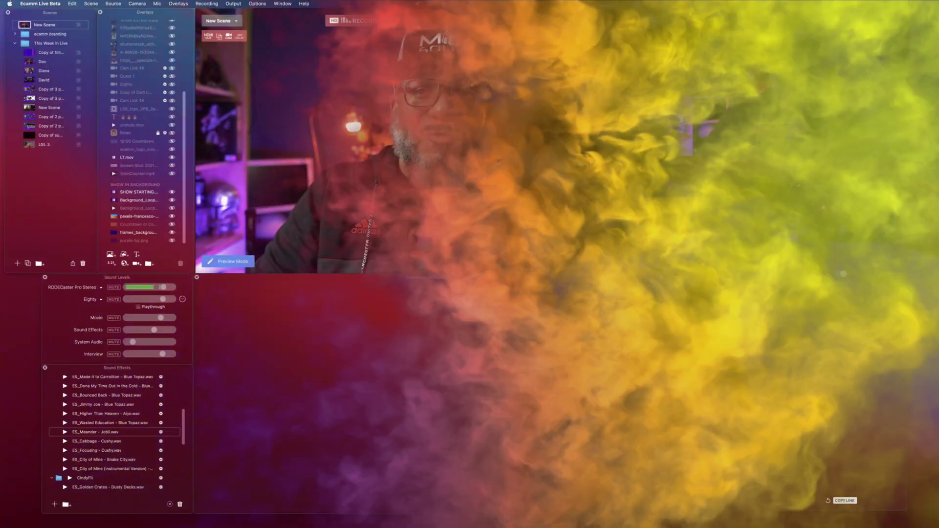
# Step: Bring back Camera Effects for Cam Link 4K with the magic-wand toolbar button
pyautogui.click(651, 52)
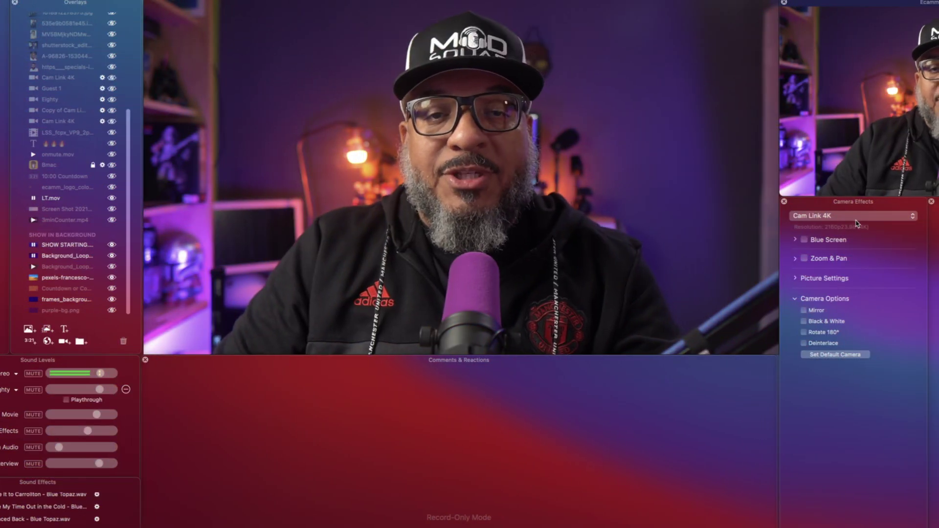
pyautogui.click(856, 218)
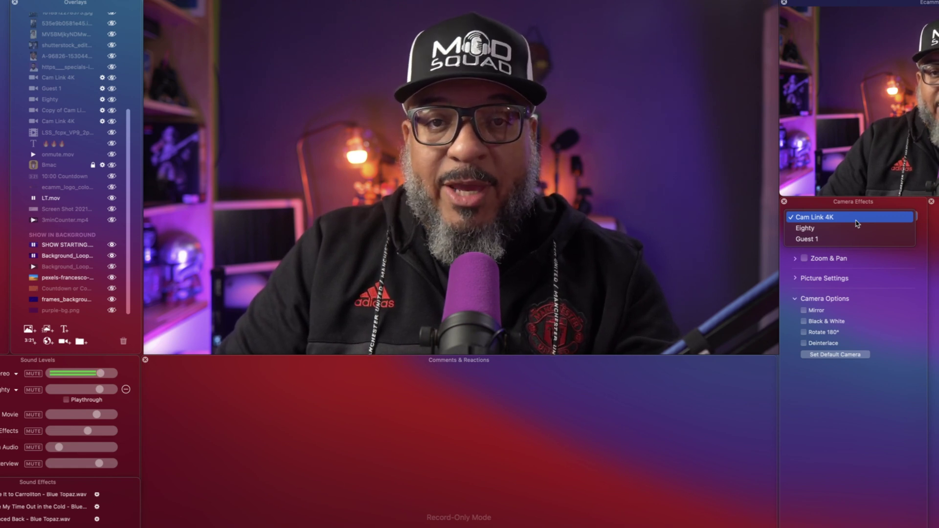
pyautogui.click(852, 231)
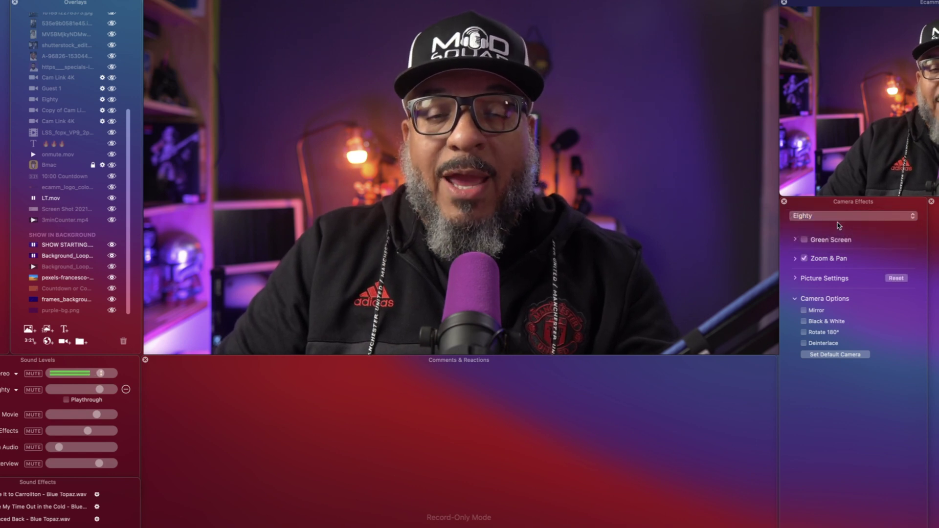
pyautogui.click(842, 221)
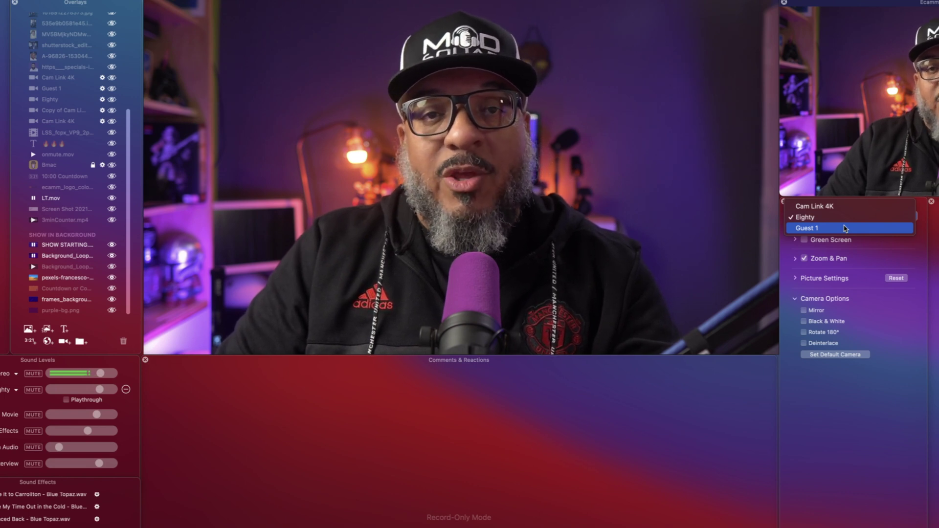
pyautogui.click(848, 206)
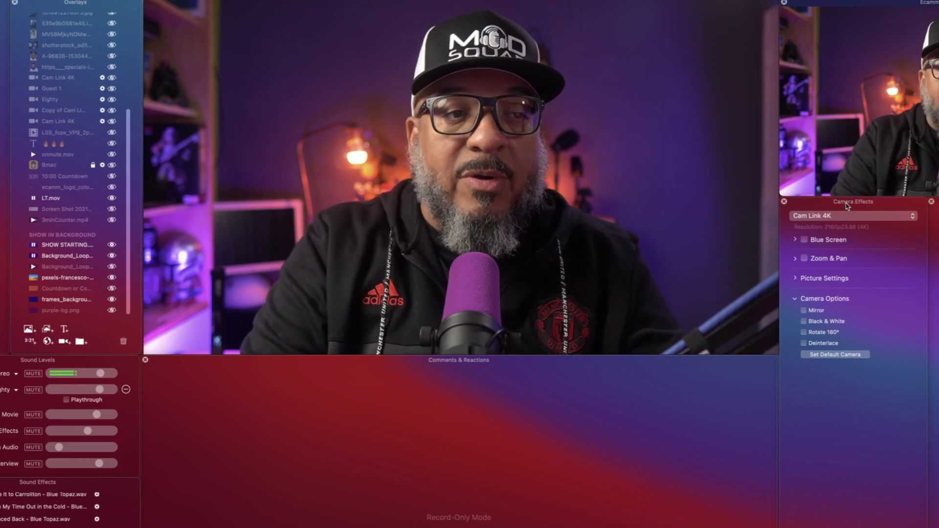
# Step: Enable Blue Screen keying with Blue as the key colour and raise the Fade Level
pyautogui.click(795, 240)
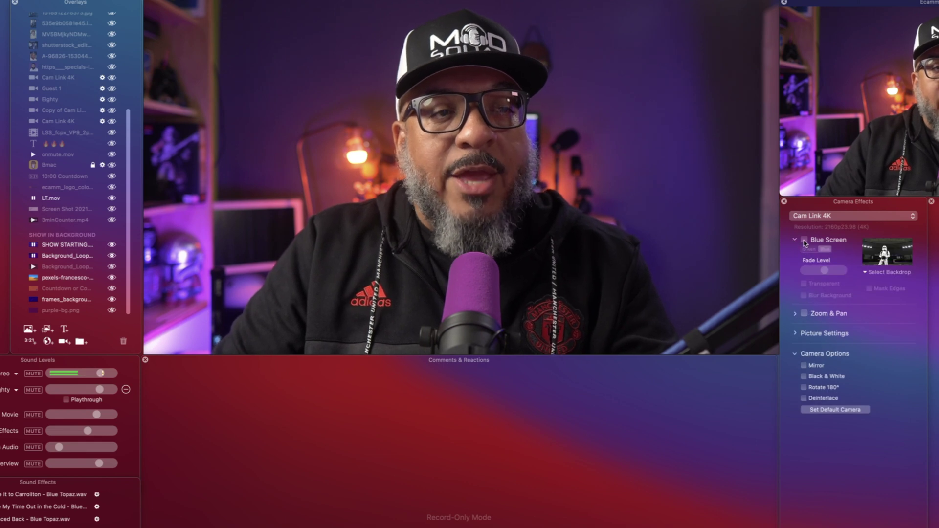
pyautogui.click(805, 241)
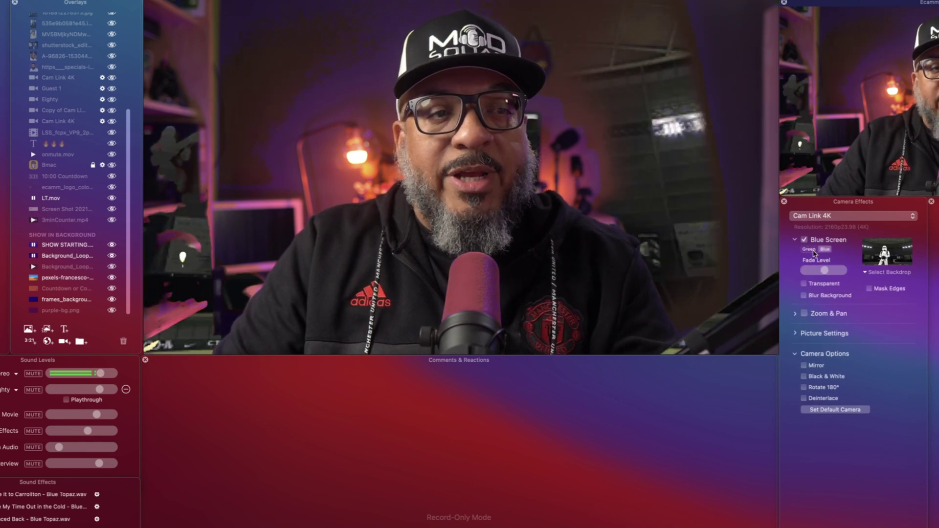
pyautogui.click(824, 250)
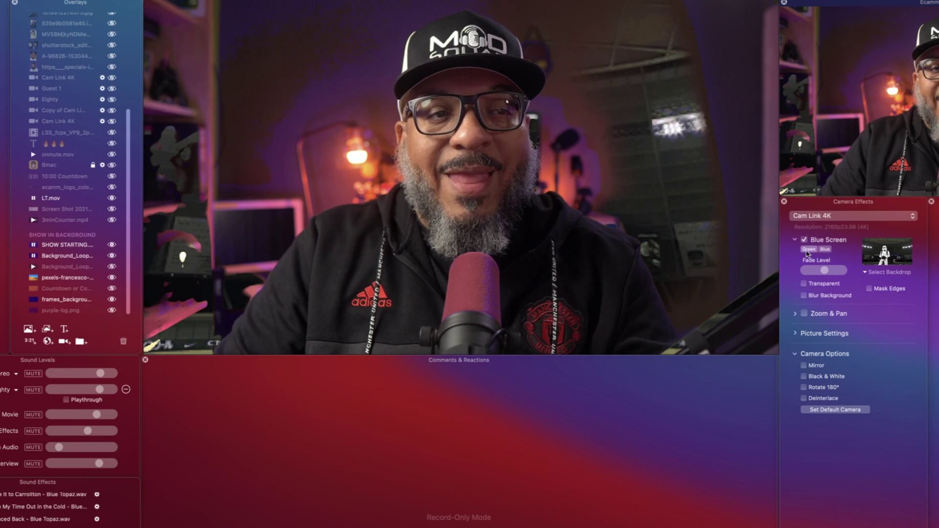
pyautogui.click(808, 250)
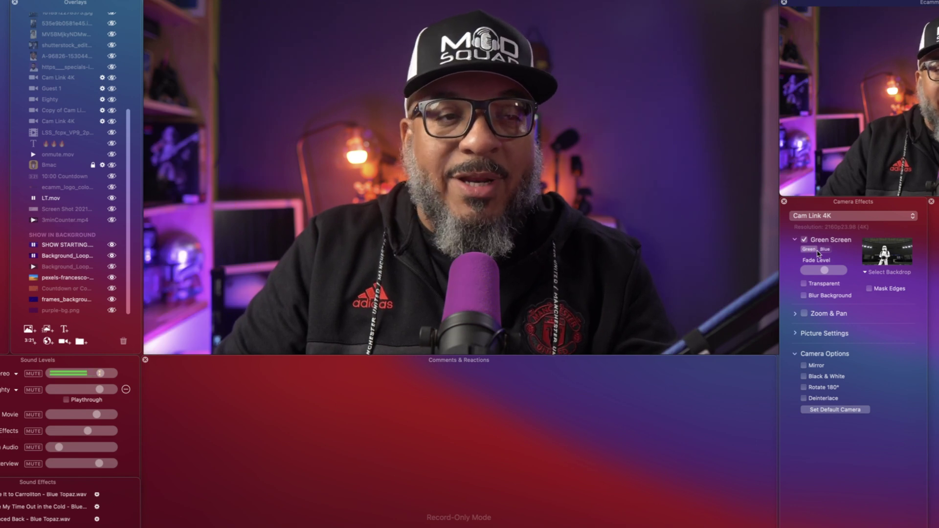
pyautogui.click(825, 250)
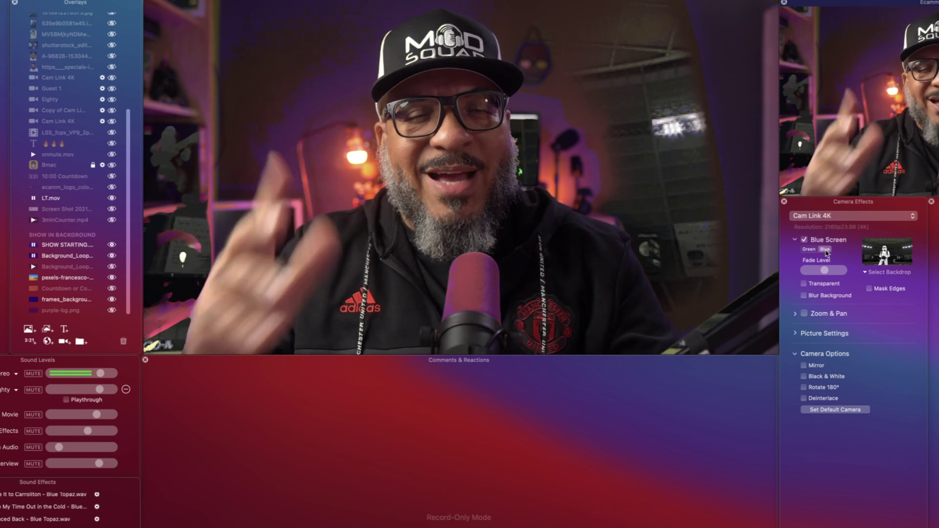
pyautogui.moveTo(825, 270); pyautogui.dragTo(851, 274)
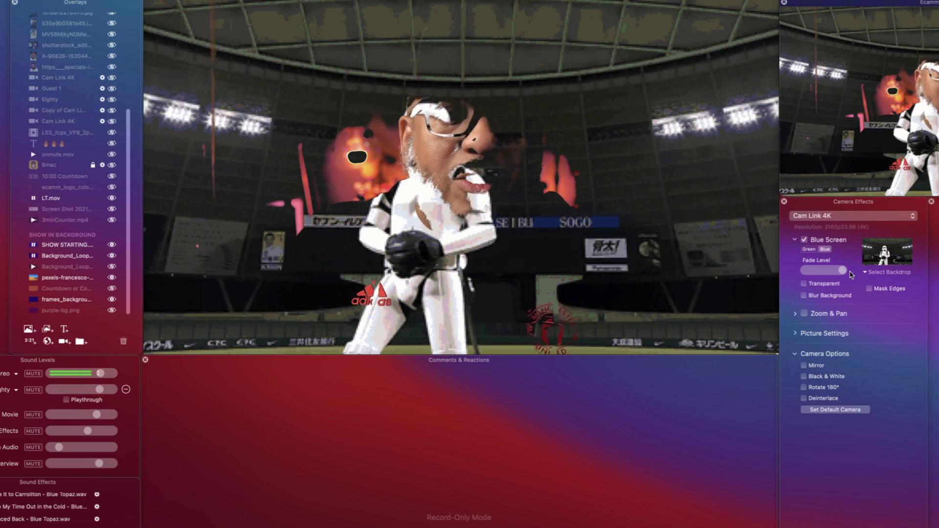
pyautogui.click(866, 273)
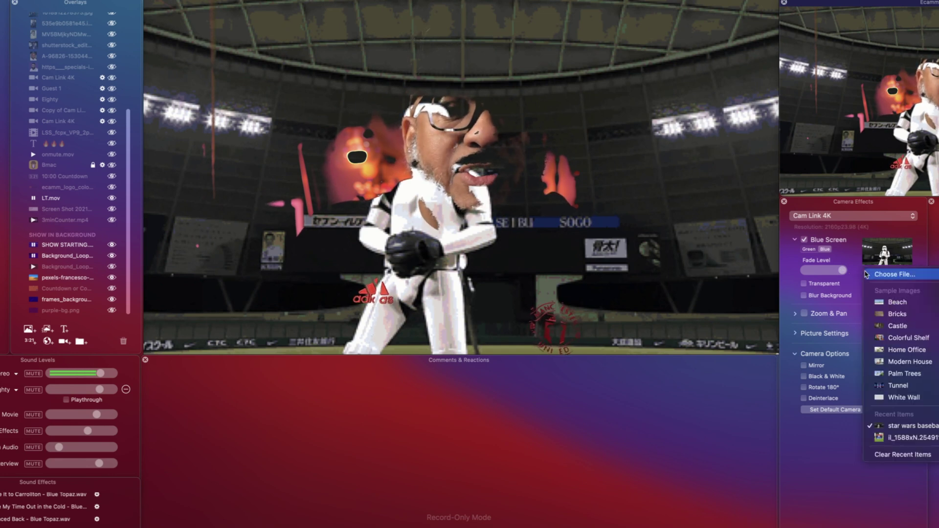
pyautogui.click(887, 303)
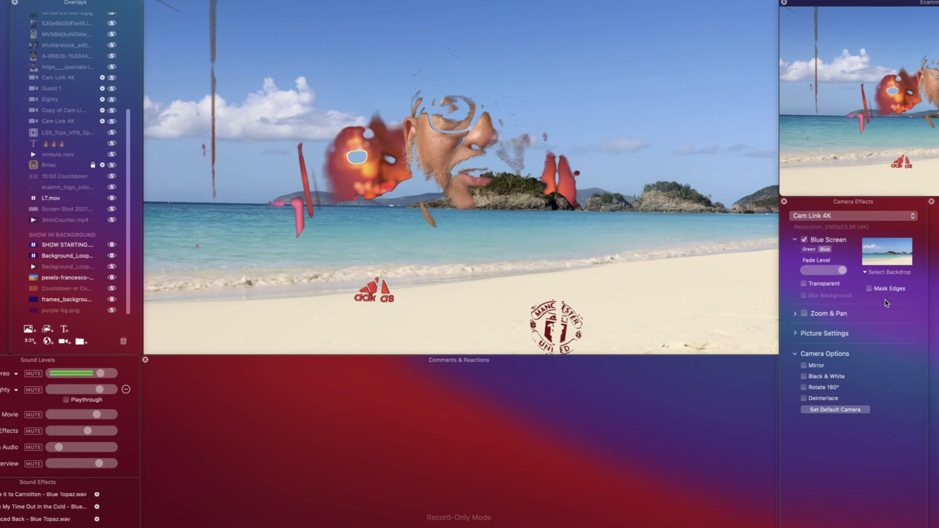
pyautogui.click(885, 272)
pyautogui.click(888, 314)
pyautogui.click(867, 273)
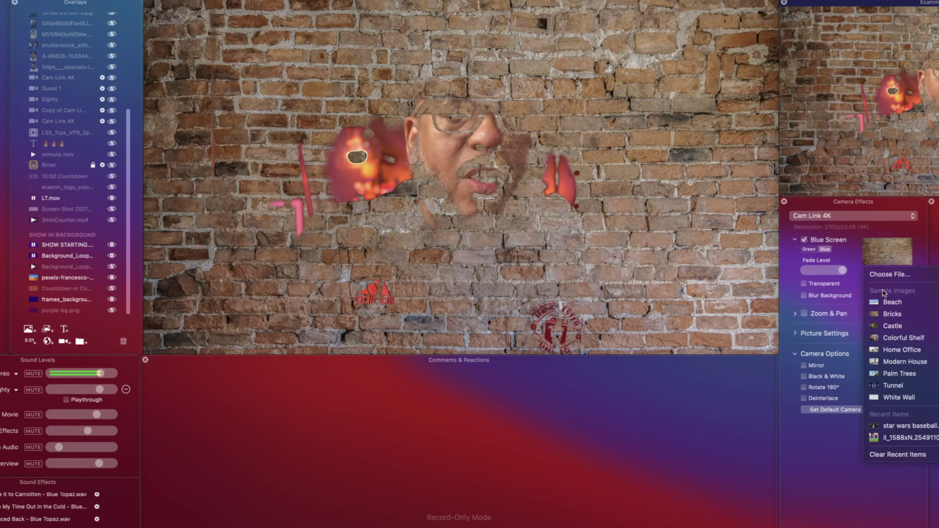
pyautogui.click(888, 325)
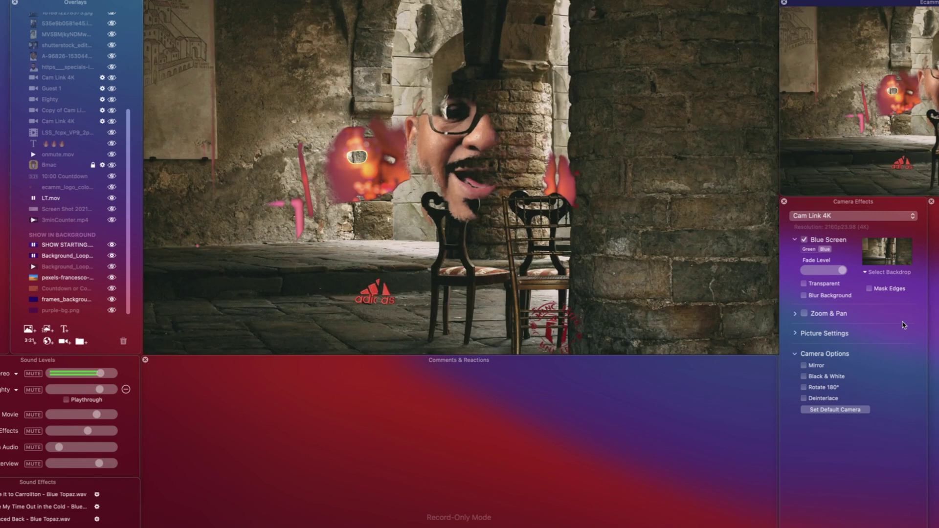
pyautogui.click(873, 275)
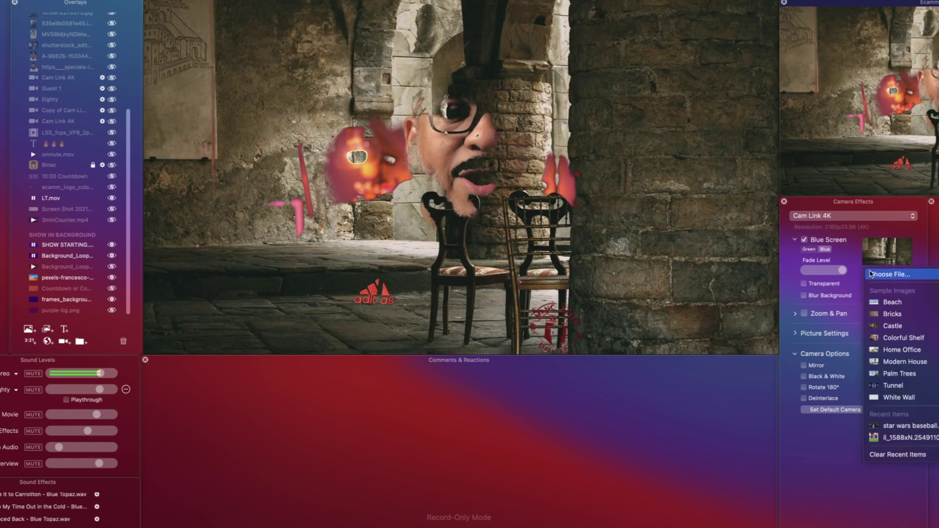
pyautogui.click(917, 426)
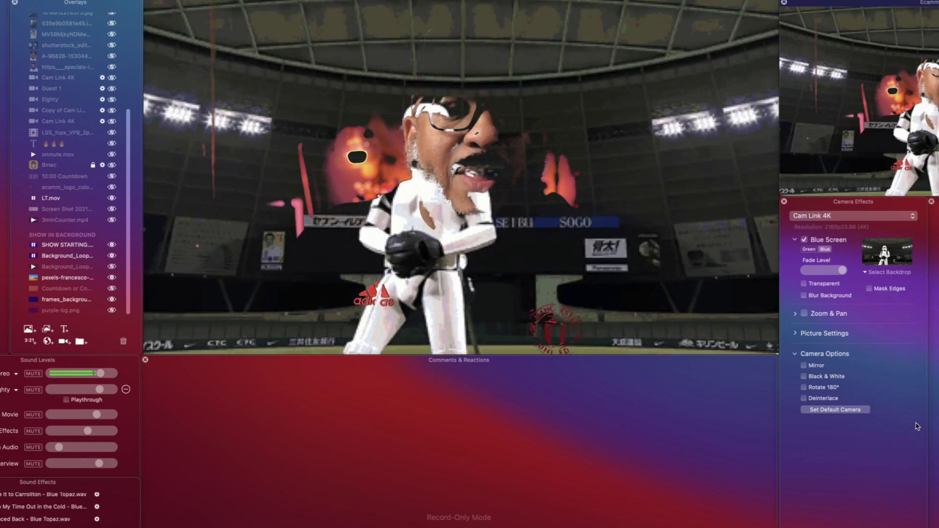
pyautogui.moveTo(371, 234)
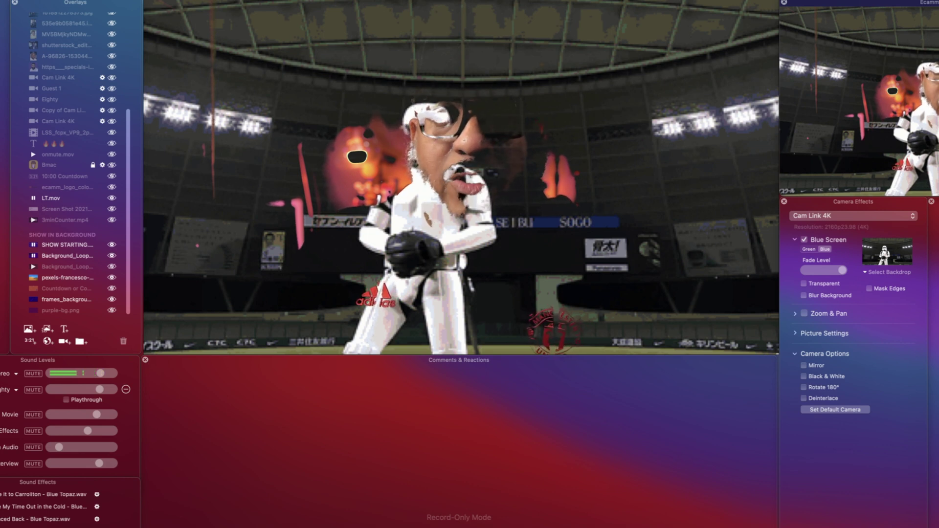
# Step: Make the blue screen transparent, toggle SHOW STARTING, pexels and Countdown overlays, and enable Blur Background
pyautogui.click(805, 284)
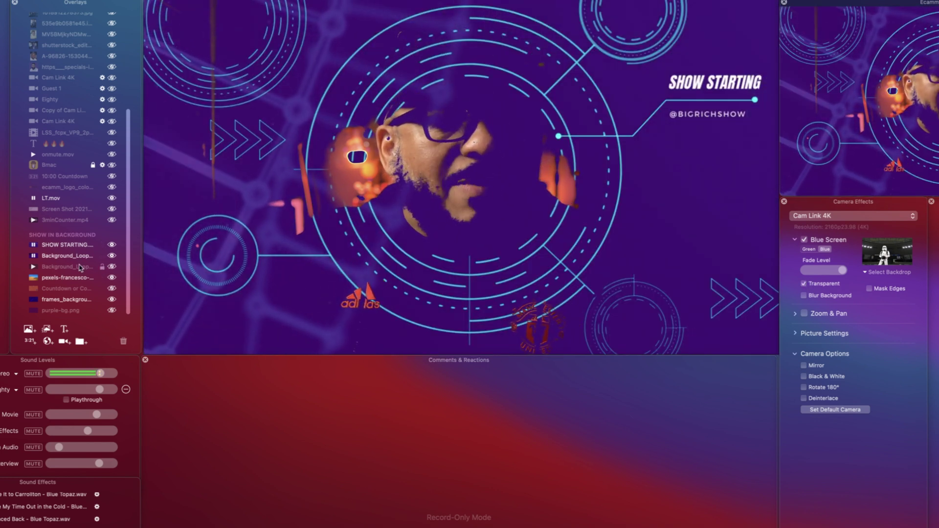
pyautogui.click(112, 245)
pyautogui.click(112, 245)
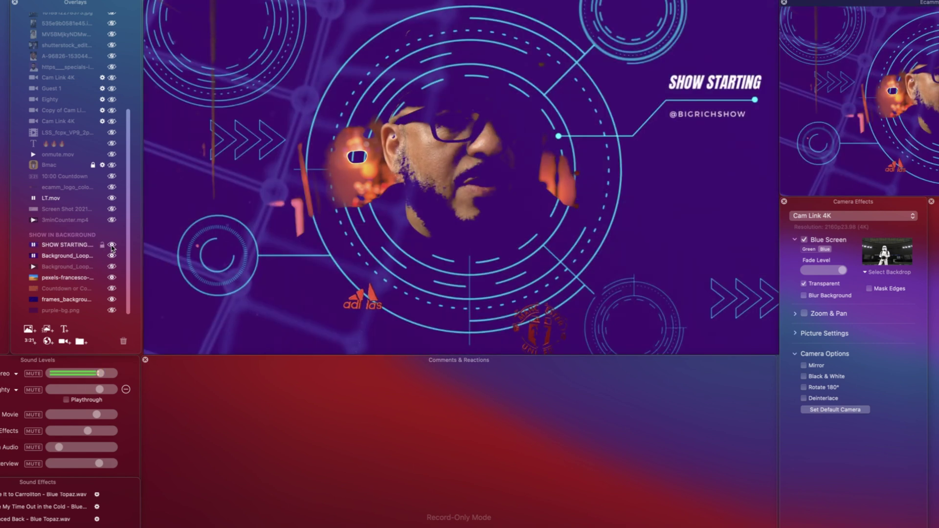
pyautogui.click(112, 246)
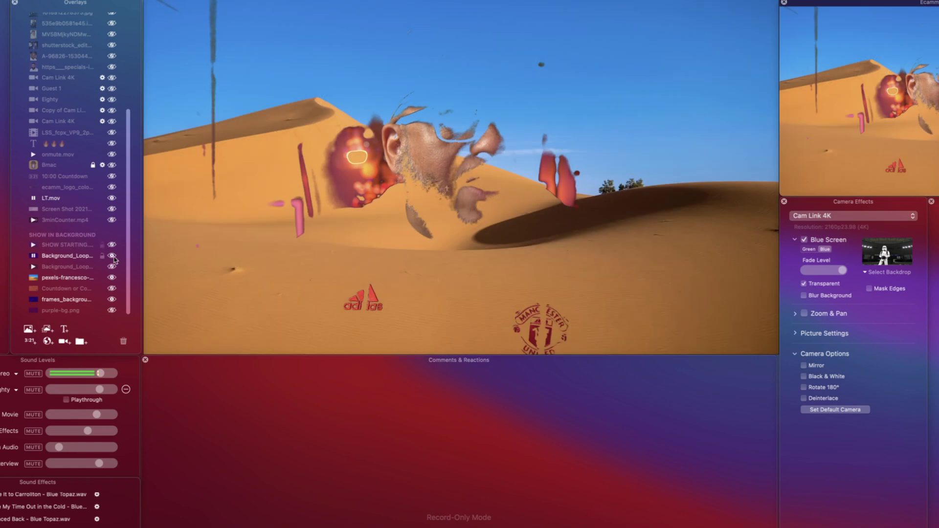
pyautogui.click(112, 278)
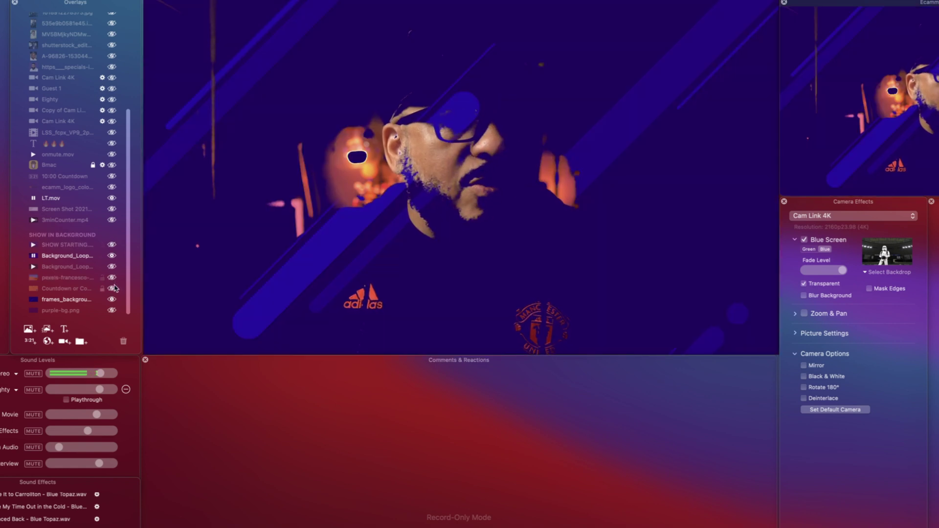
pyautogui.click(113, 289)
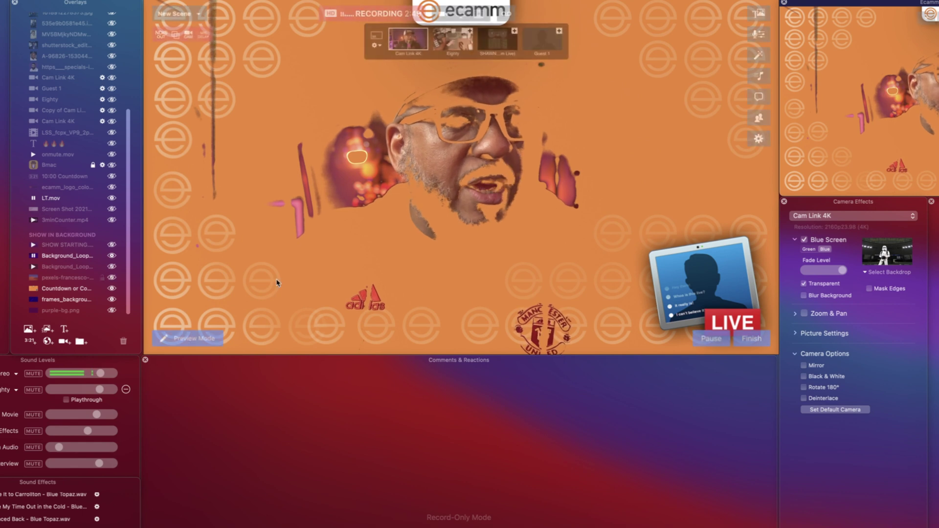
pyautogui.click(805, 296)
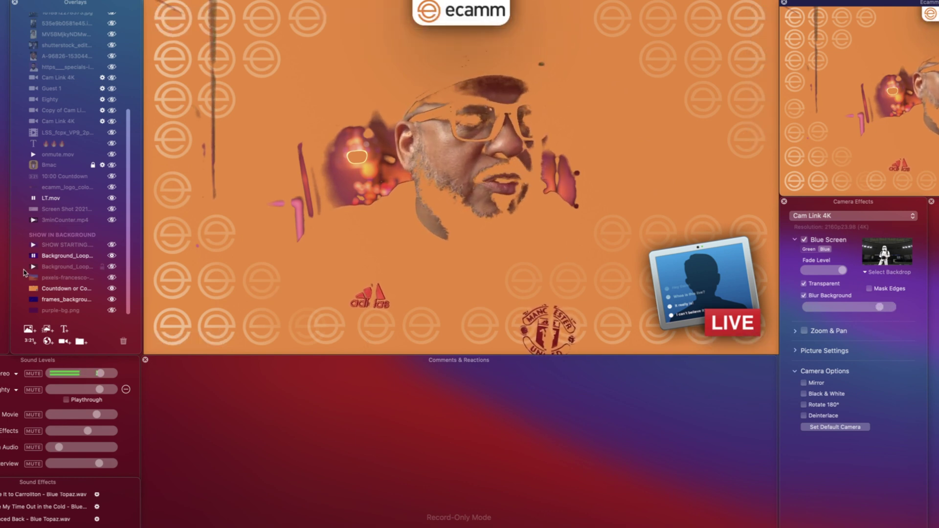
pyautogui.click(112, 289)
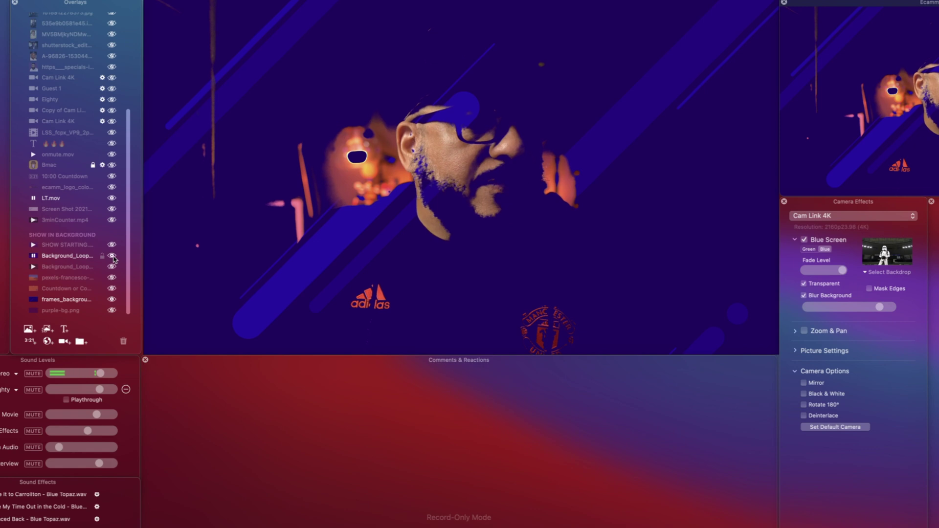
# Step: Untick Transparent, vary the stadium backdrop's blur, then disable Blur Background and Blue Screen
pyautogui.click(825, 285)
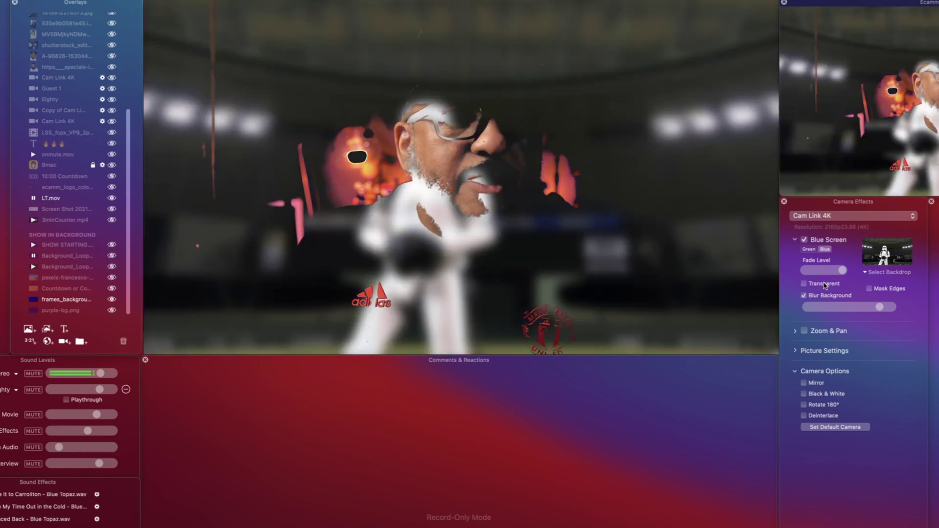
pyautogui.moveTo(880, 307); pyautogui.dragTo(807, 308)
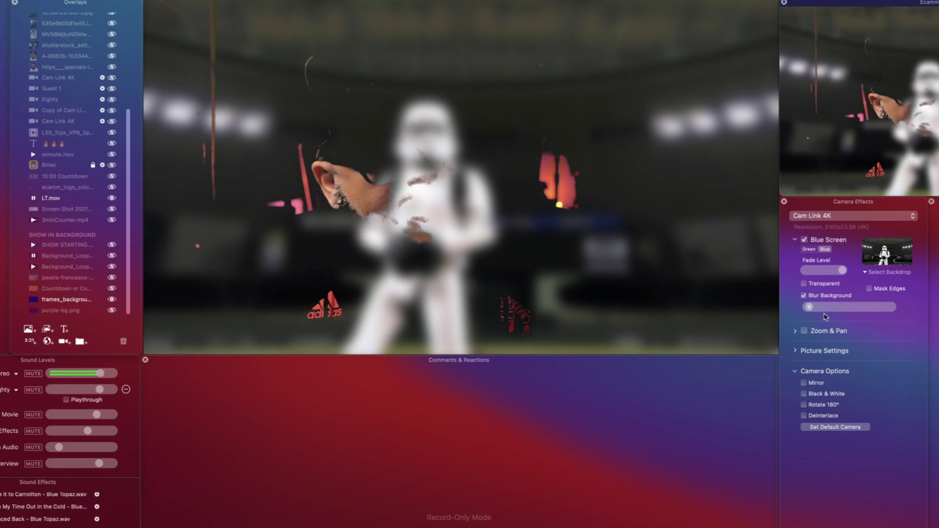
pyautogui.click(852, 310)
pyautogui.moveTo(853, 308); pyautogui.dragTo(835, 307)
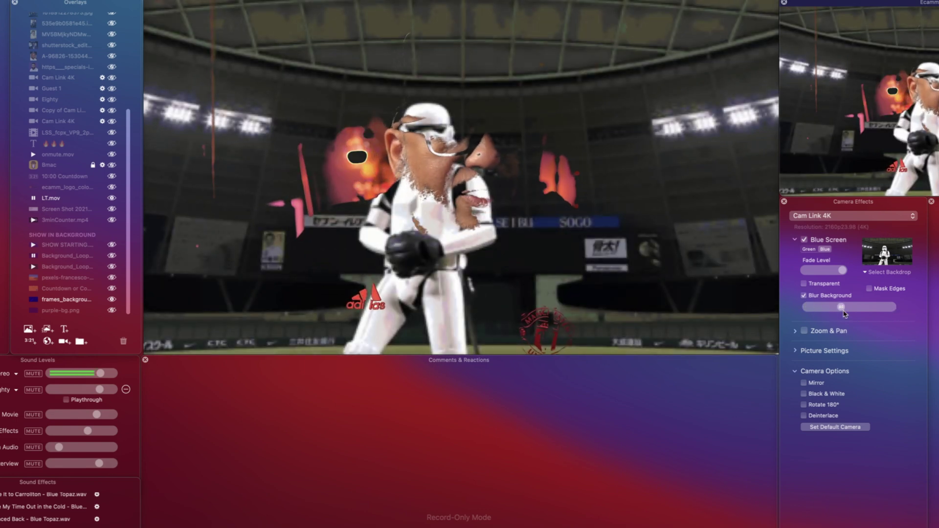
pyautogui.click(804, 296)
pyautogui.click(805, 240)
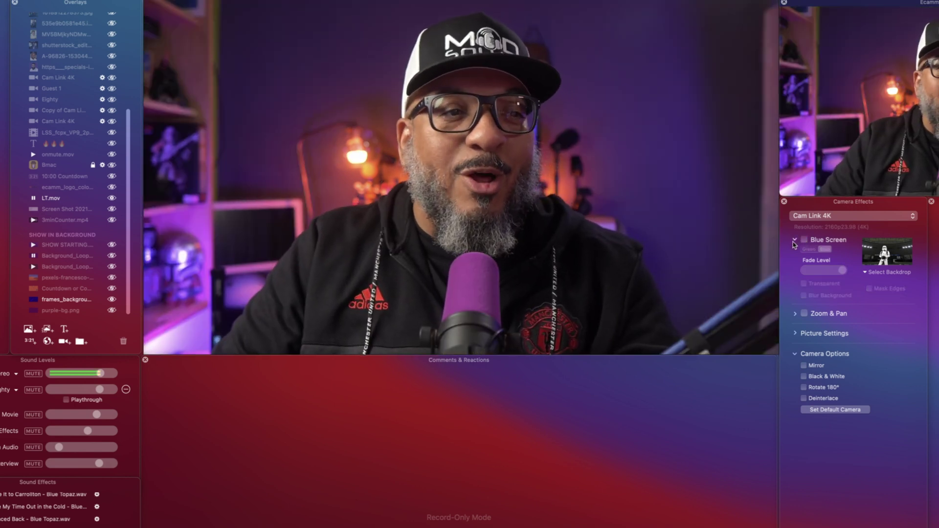
# Step: Collapse the Blue Screen section and expand the Zoom & Pan section
pyautogui.click(794, 240)
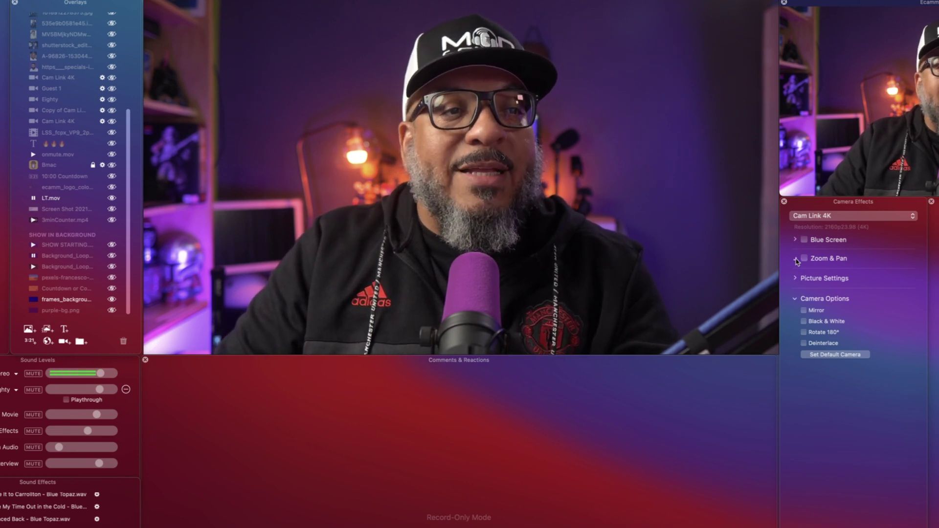
pyautogui.click(796, 259)
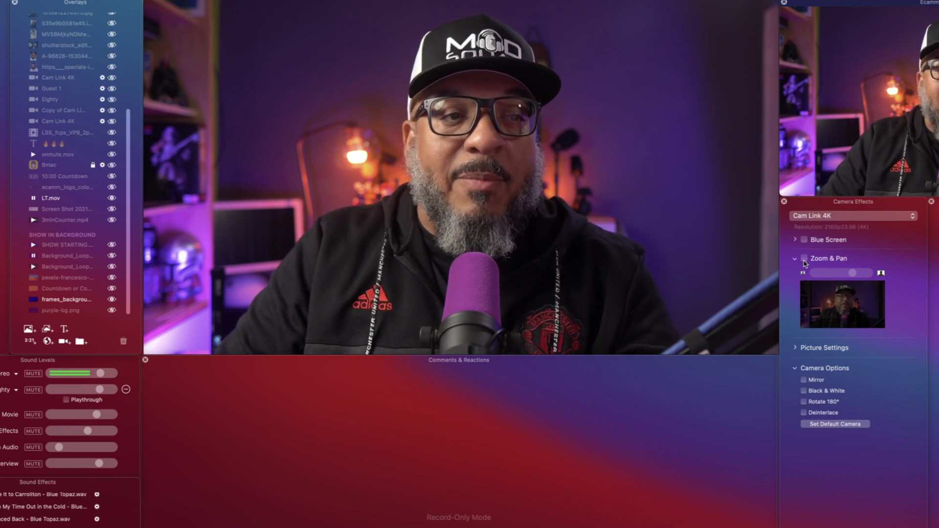
pyautogui.click(805, 258)
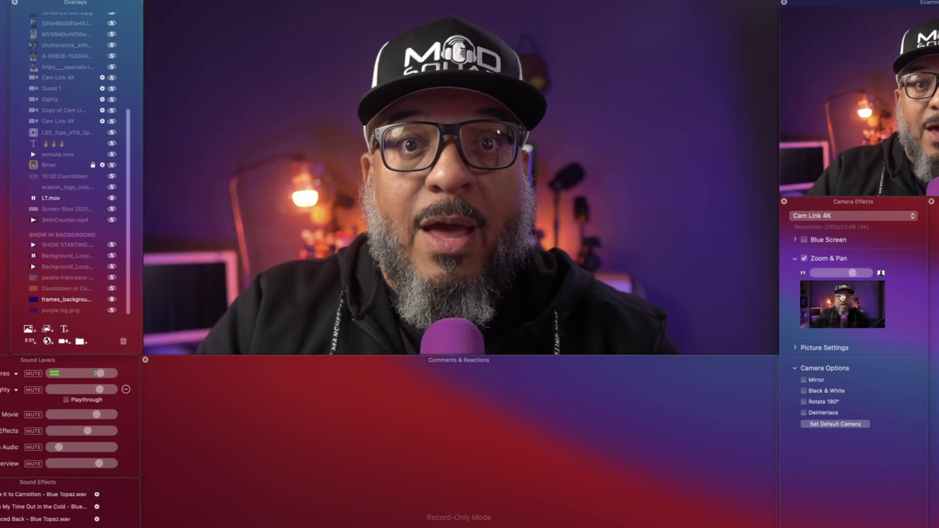
pyautogui.moveTo(842, 297)
pyautogui.mouseDown()
pyautogui.moveTo(854, 316)
pyautogui.moveTo(846, 276)
pyautogui.moveTo(859, 274)
pyautogui.moveTo(852, 297)
pyautogui.moveTo(860, 292)
pyautogui.mouseUp()
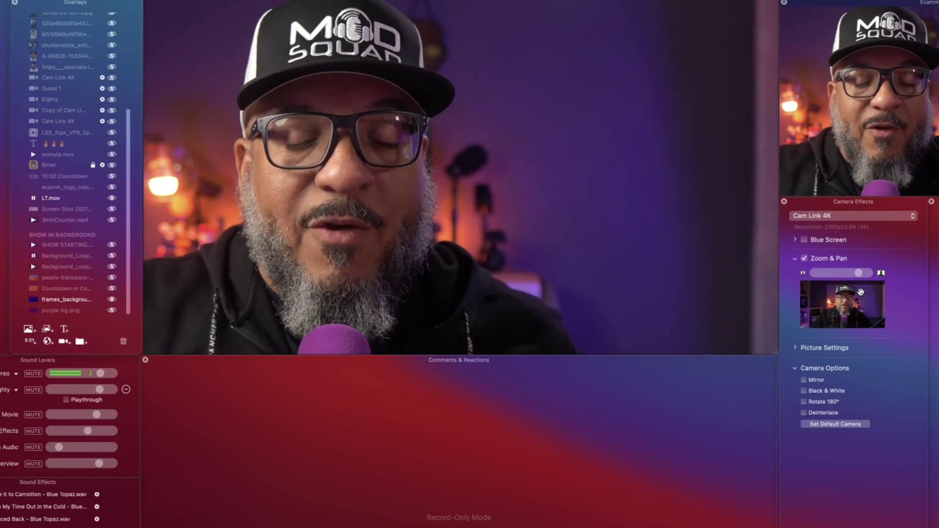
# Step: Turn off Cam Link 4K zoom, select the Eighty camera, and adjust its framing live
pyautogui.click(804, 259)
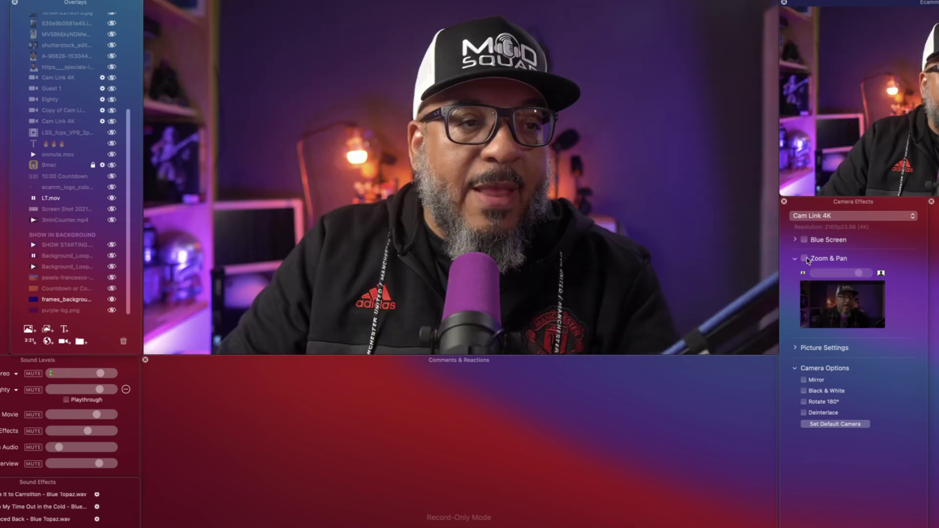
pyautogui.click(849, 215)
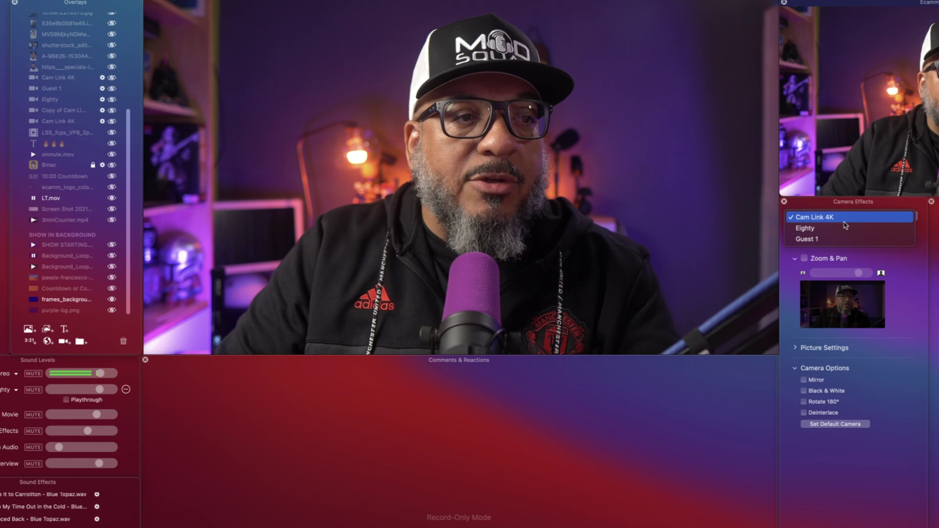
pyautogui.click(846, 226)
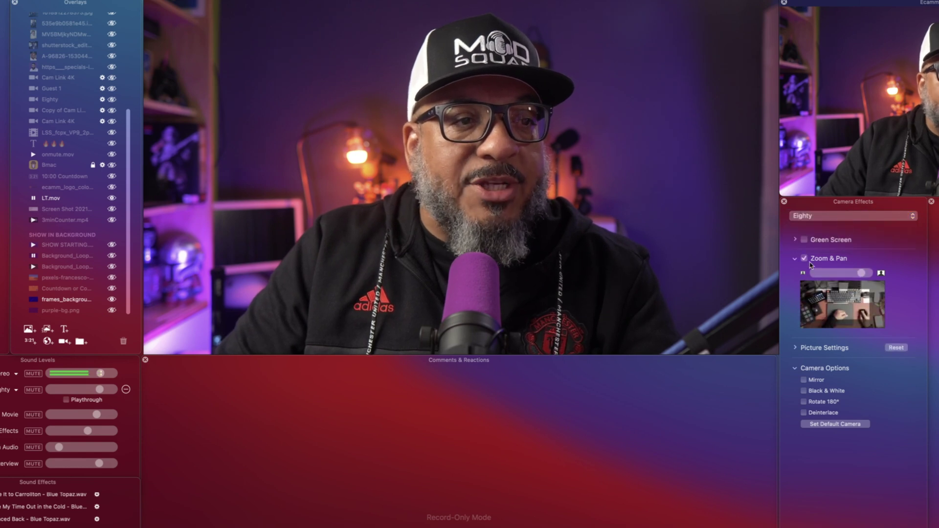
pyautogui.moveTo(835, 307); pyautogui.dragTo(830, 298)
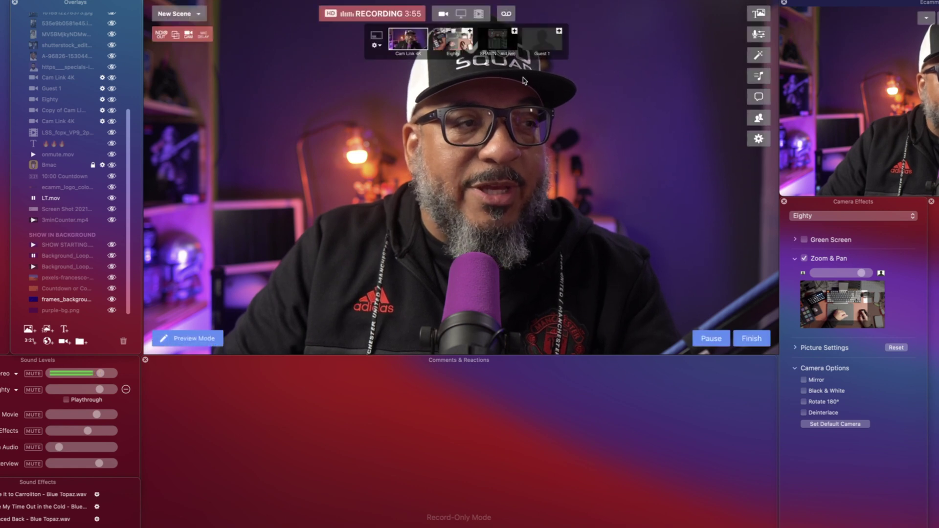
pyautogui.click(463, 48)
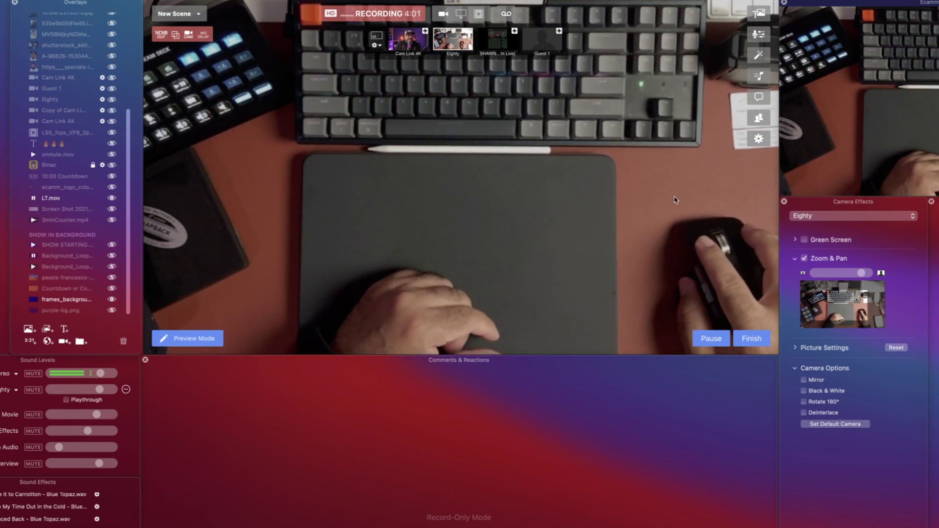
# Step: Zoom the Eighty desk view out slightly, disable its Zoom & Pan, then reselect Cam Link 4K
pyautogui.moveTo(861, 273); pyautogui.dragTo(865, 274)
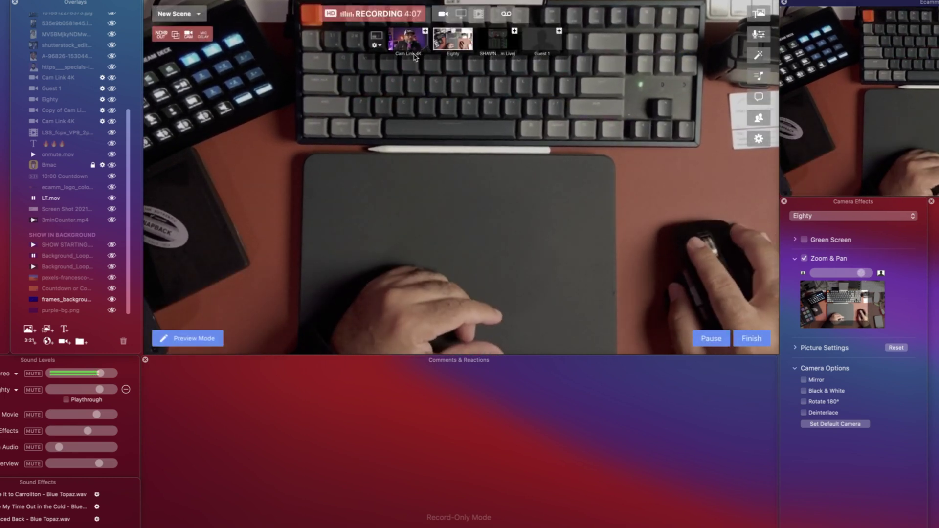
pyautogui.click(410, 43)
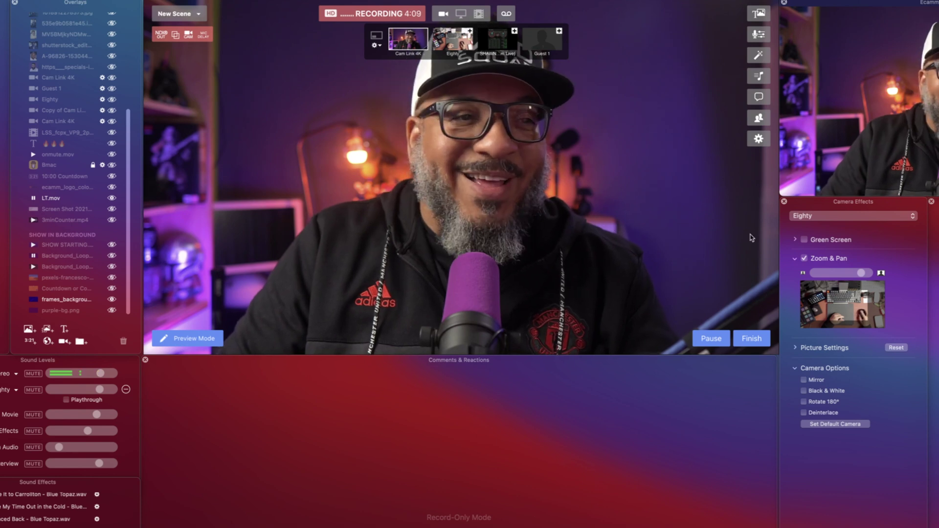
pyautogui.click(804, 259)
pyautogui.click(848, 217)
pyautogui.click(851, 206)
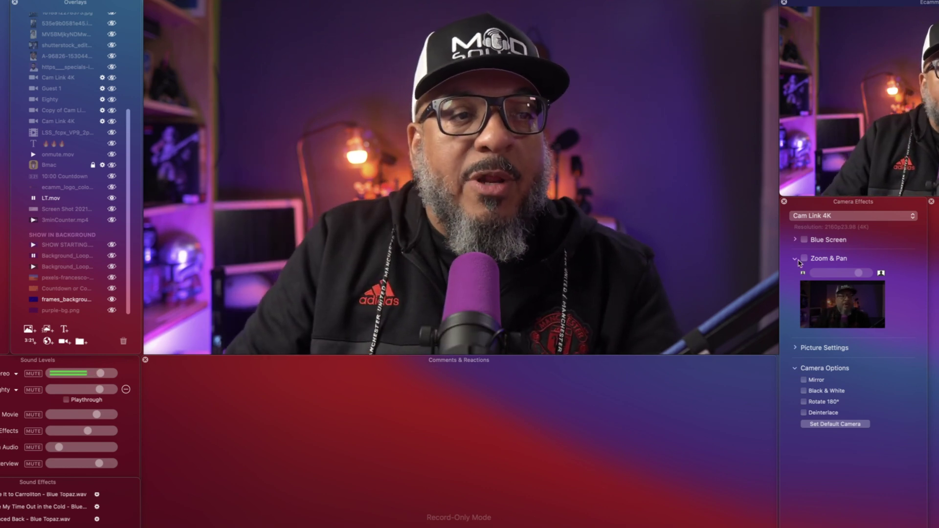
# Step: In Picture Settings, brighten the image, set temperature coolest, and shift tint toward magenta
pyautogui.click(795, 259)
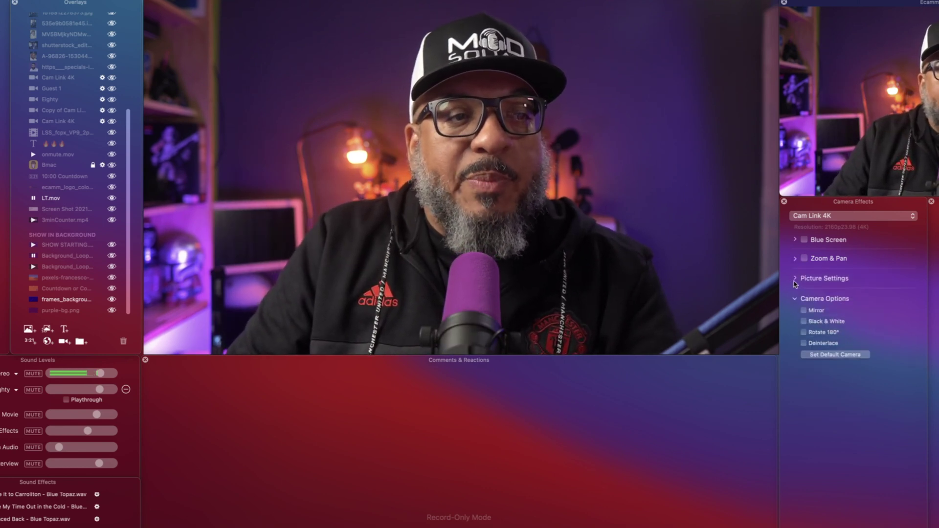
pyautogui.click(795, 282)
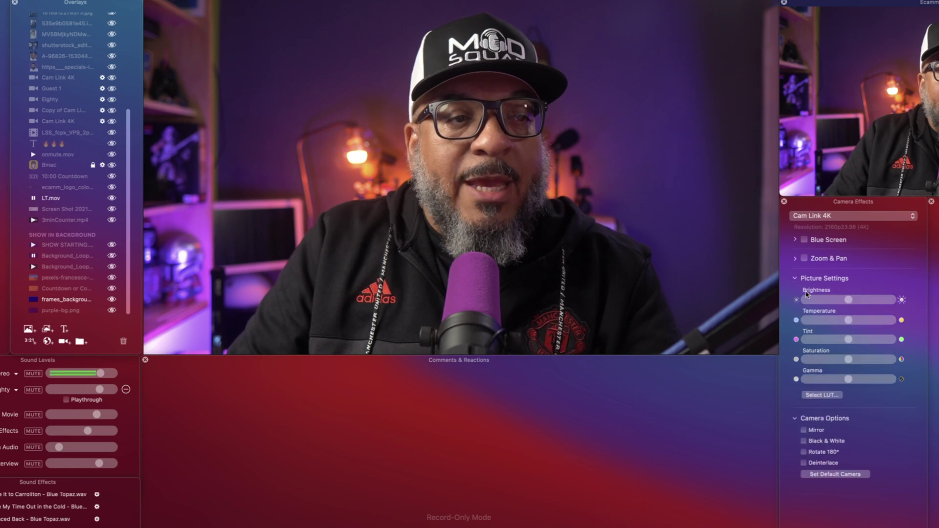
pyautogui.moveTo(849, 300)
pyautogui.mouseDown()
pyautogui.moveTo(916, 307)
pyautogui.moveTo(806, 312)
pyautogui.moveTo(850, 312)
pyautogui.mouseUp()
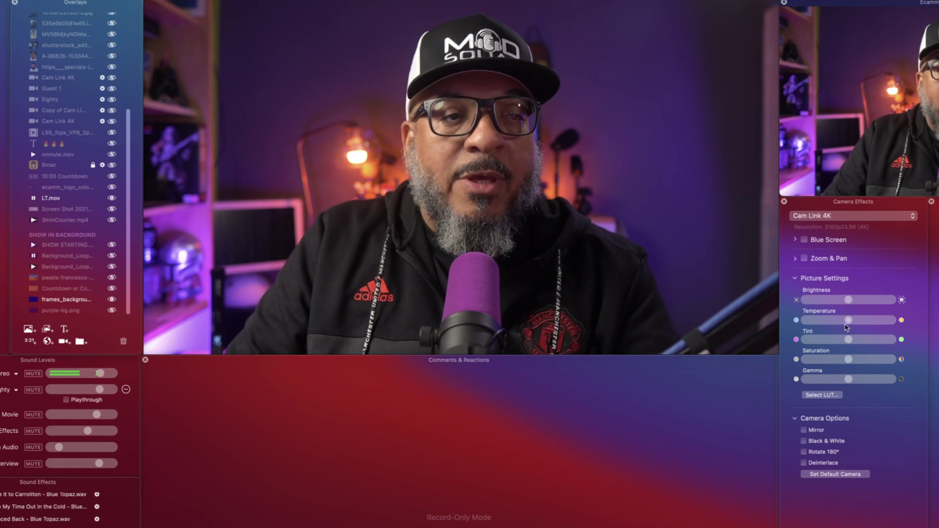
pyautogui.moveTo(850, 321)
pyautogui.mouseDown()
pyautogui.moveTo(799, 327)
pyautogui.moveTo(902, 328)
pyautogui.moveTo(849, 329)
pyautogui.mouseUp()
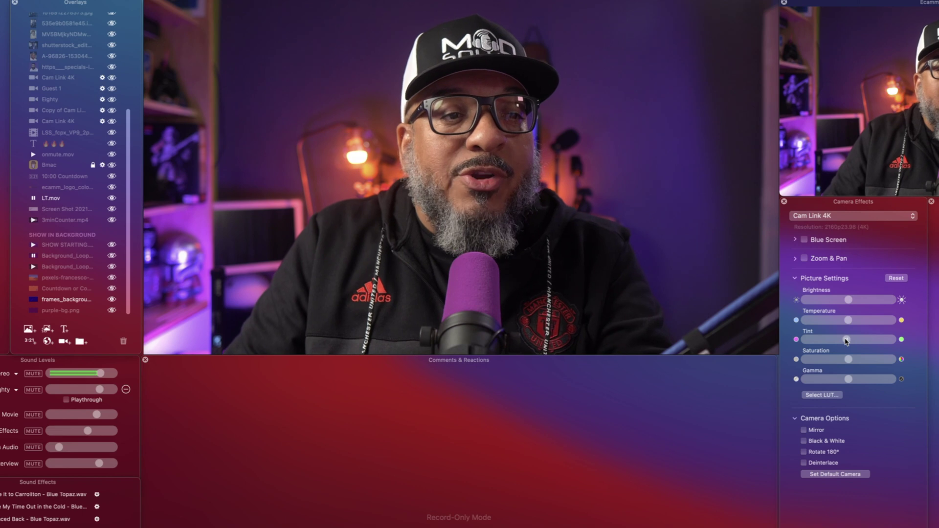
pyautogui.moveTo(875, 339); pyautogui.dragTo(849, 350)
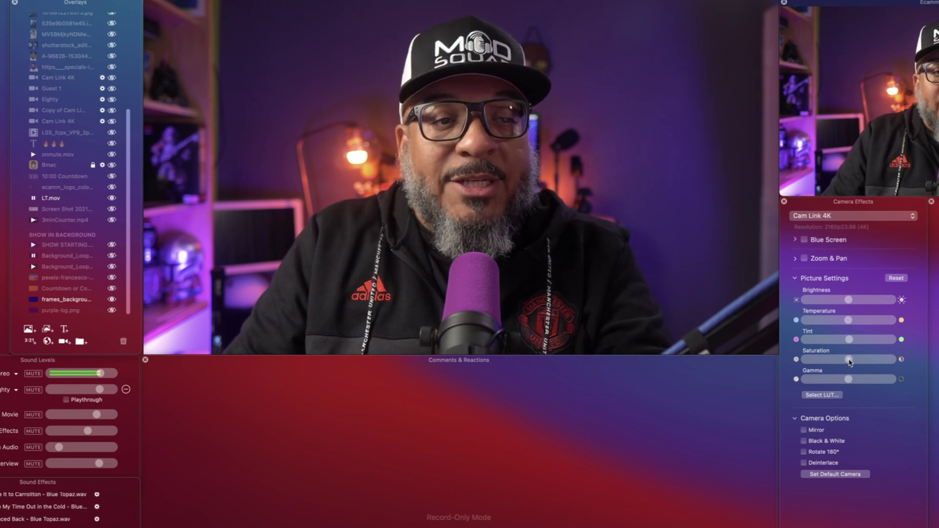
# Step: Push Saturation to maximum, then black-and-white, back to the middle, then nudge Gamma
pyautogui.moveTo(849, 360); pyautogui.dragTo(910, 359)
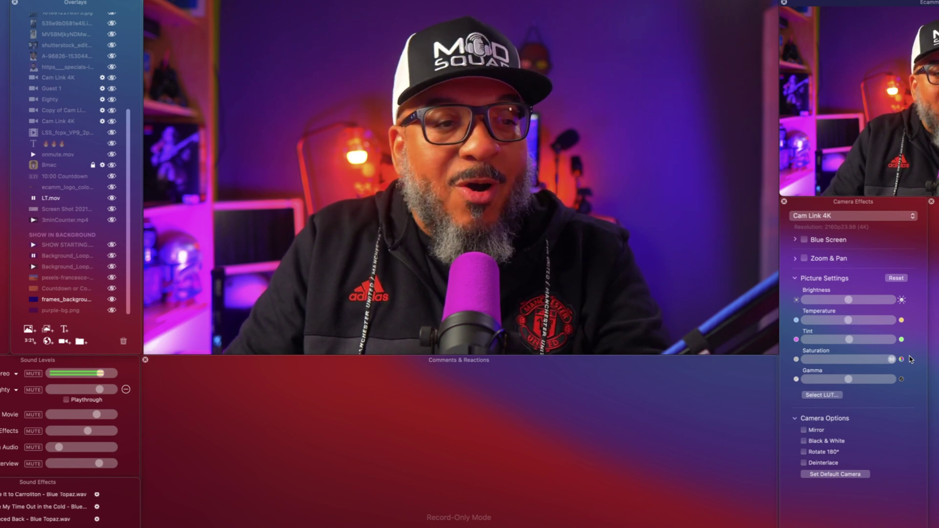
pyautogui.moveTo(891, 360); pyautogui.dragTo(726, 370)
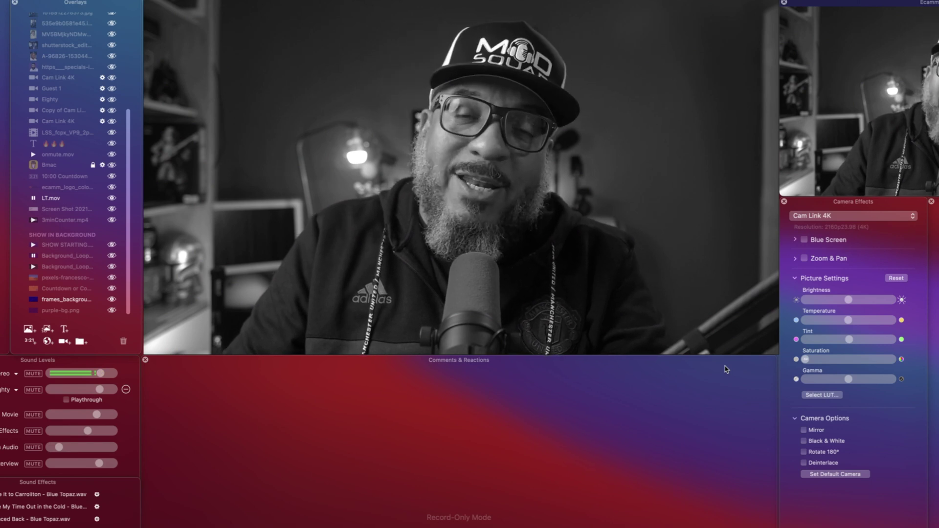
pyautogui.moveTo(805, 360); pyautogui.dragTo(848, 365)
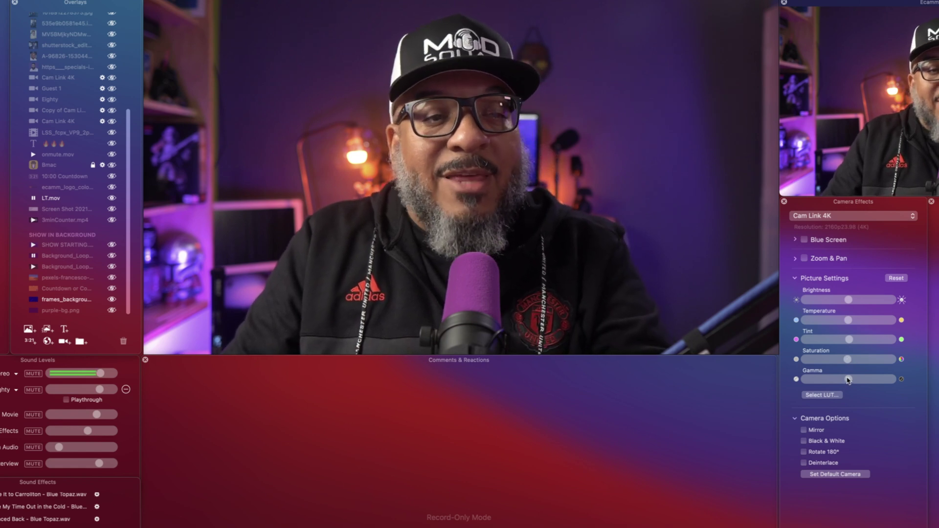
pyautogui.moveTo(849, 380)
pyautogui.mouseDown()
pyautogui.moveTo(866, 382)
pyautogui.moveTo(795, 385)
pyautogui.moveTo(849, 385)
pyautogui.mouseUp()
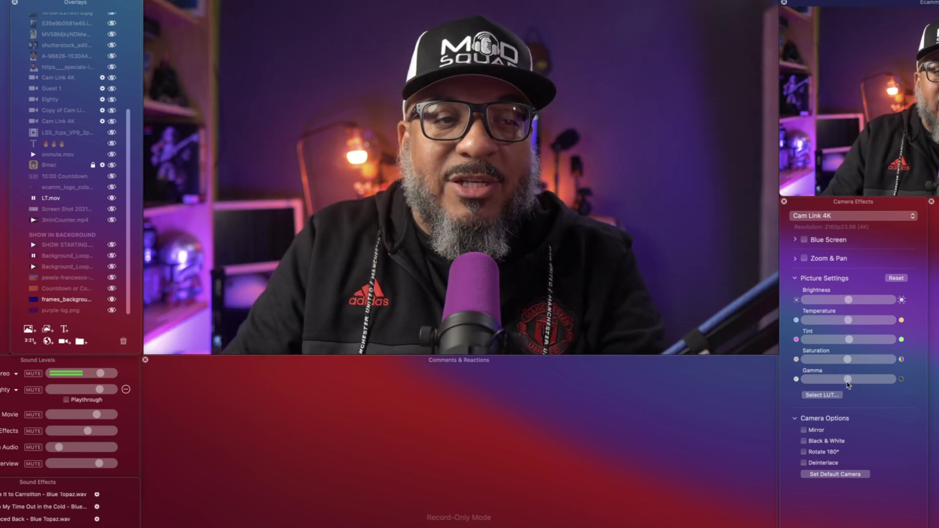
# Step: Reset all Cam Link 4K picture settings with the Picture Settings Reset button
pyautogui.click(902, 278)
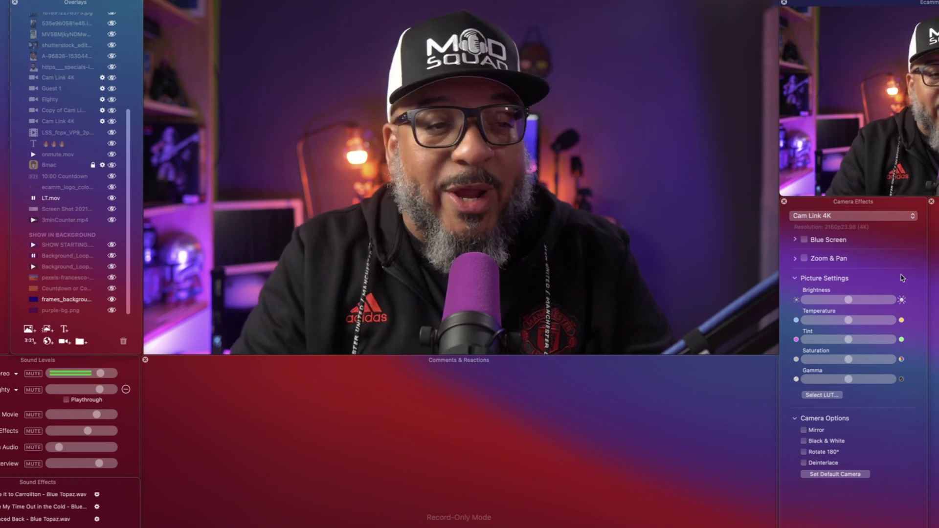
# Step: Load the FGCineDrama.cube LUT onto the camera and lower its strength
pyautogui.click(836, 395)
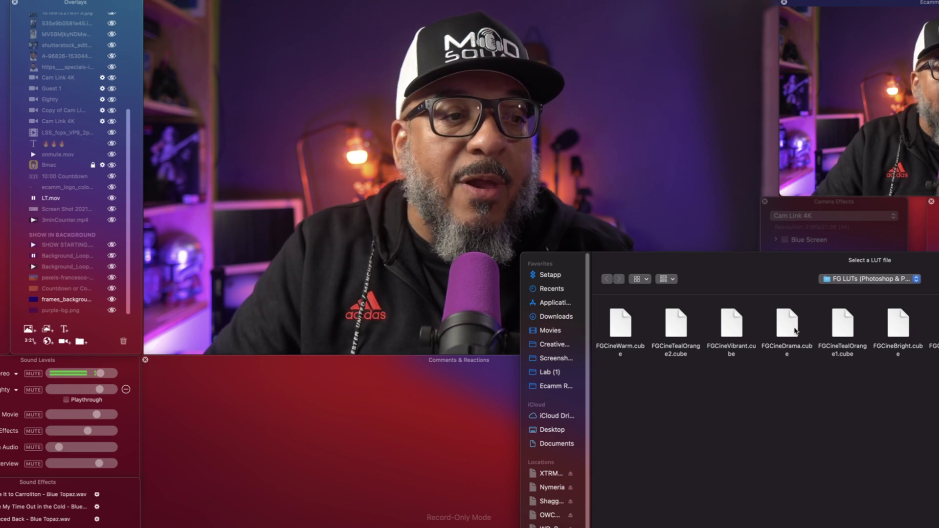
pyautogui.click(796, 330)
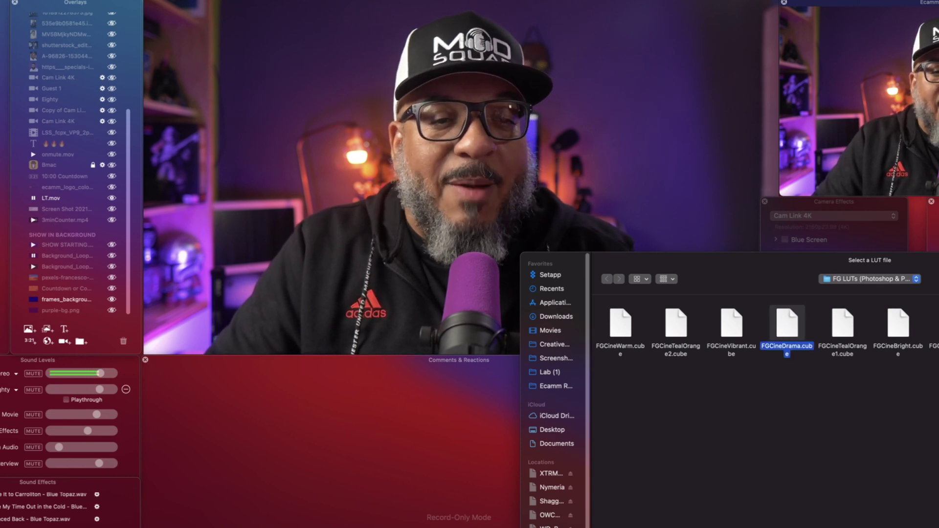
pyautogui.press('Return')
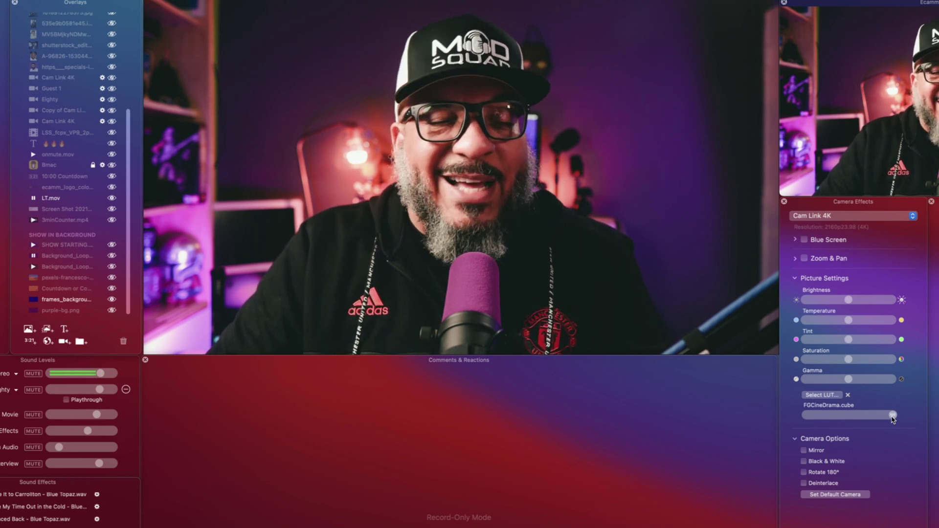
pyautogui.moveTo(893, 416); pyautogui.dragTo(840, 425)
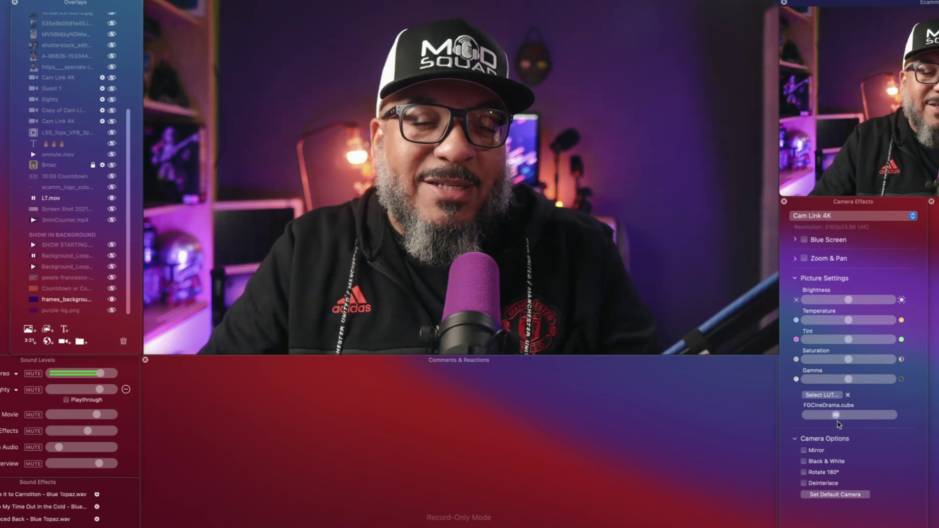
# Step: Apply FGCineBasic.cube at about a third strength, then remove the LUT from the camera
pyautogui.click(823, 396)
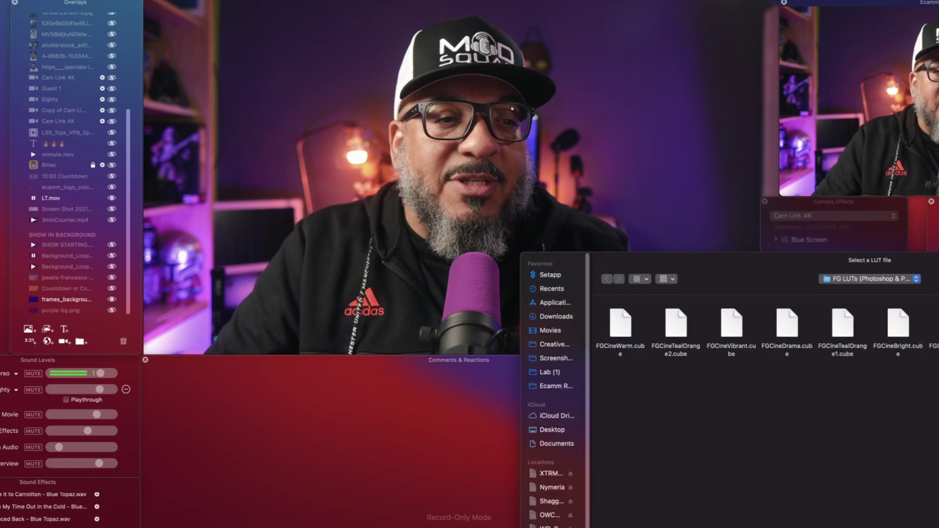
pyautogui.press('Escape')
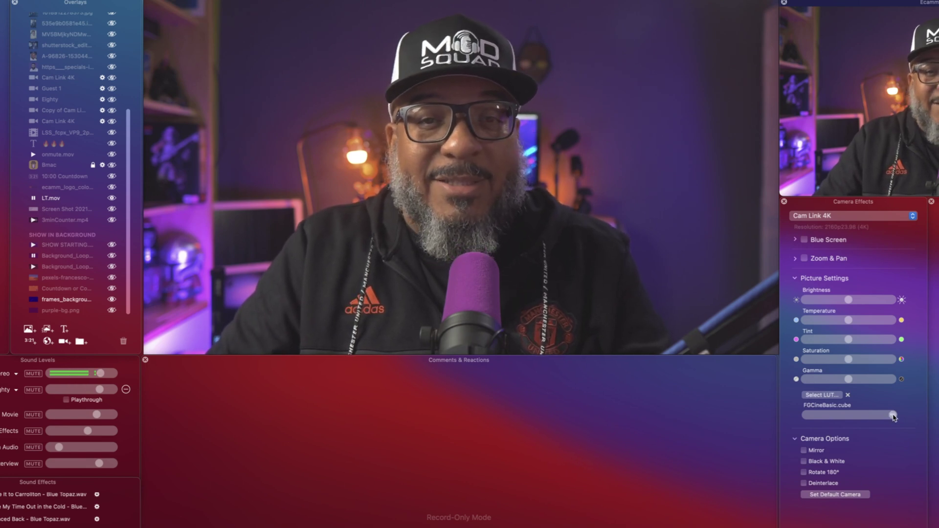
pyautogui.moveTo(894, 417); pyautogui.dragTo(839, 423)
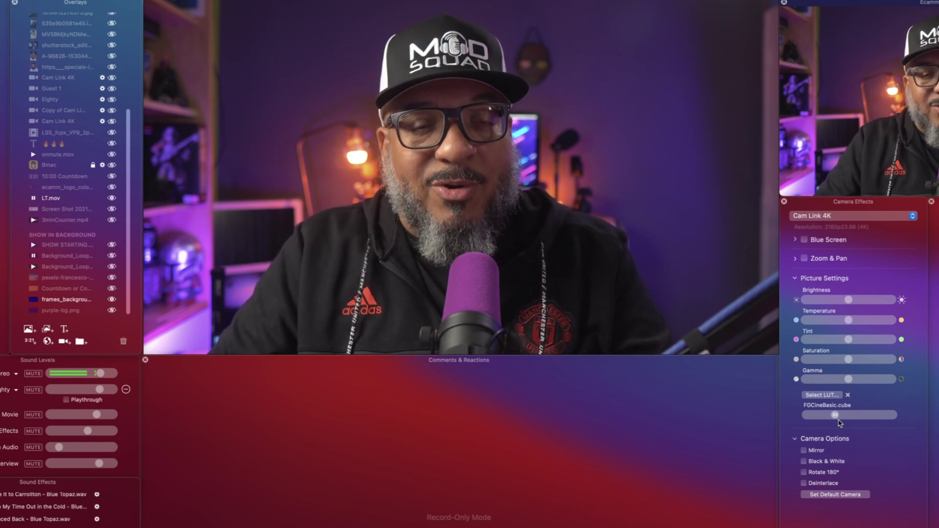
pyautogui.click(848, 395)
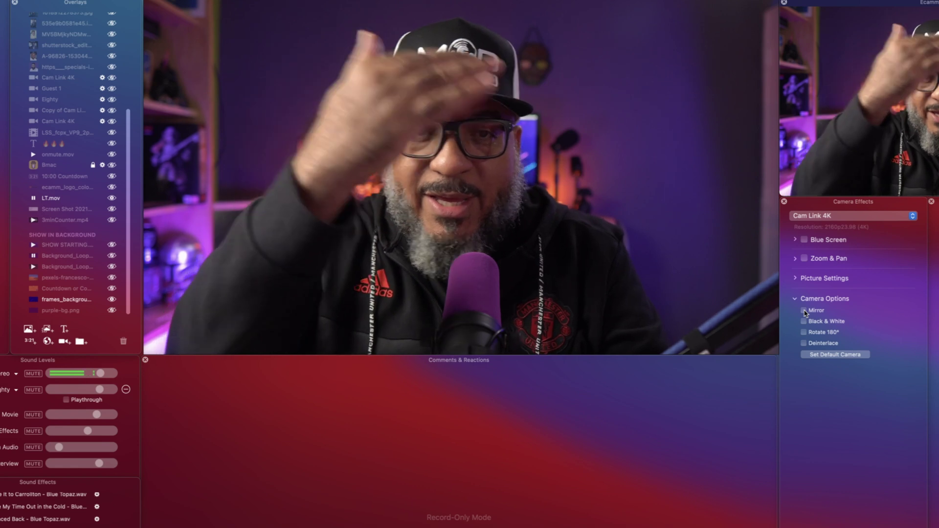
# Step: Mirror the camera picture and unmirror it, then turn Black & White off to restore full colour
pyautogui.click(804, 311)
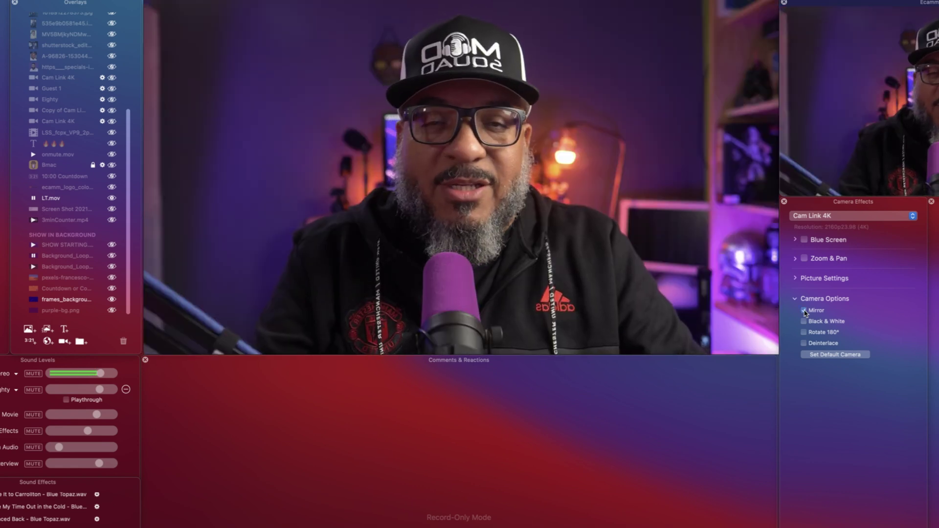
pyautogui.click(804, 311)
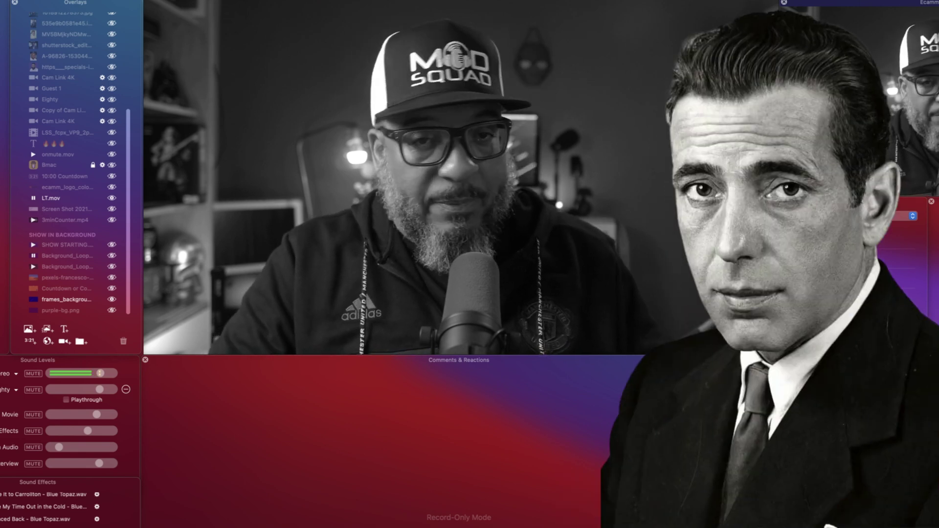
pyautogui.click(804, 322)
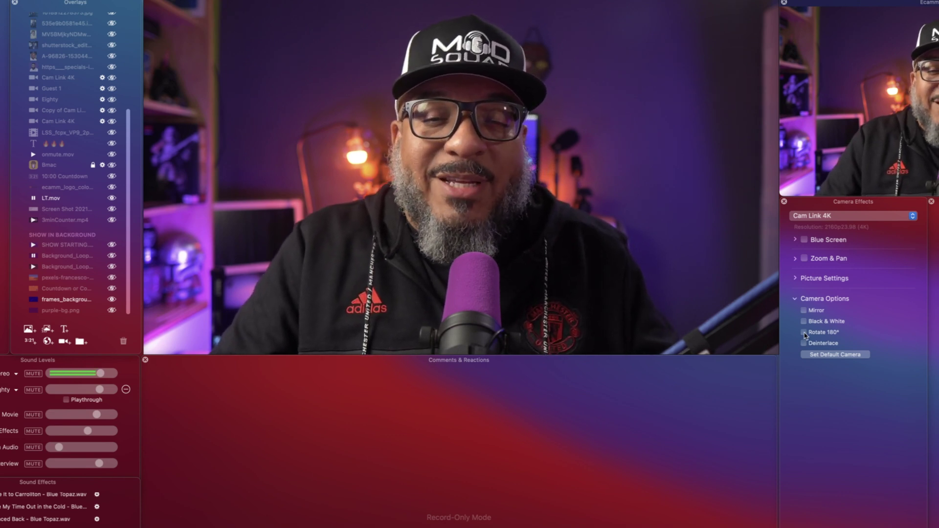
# Step: Rotate the camera picture 180° and back upright, then turn off Deinterlace
pyautogui.click(804, 333)
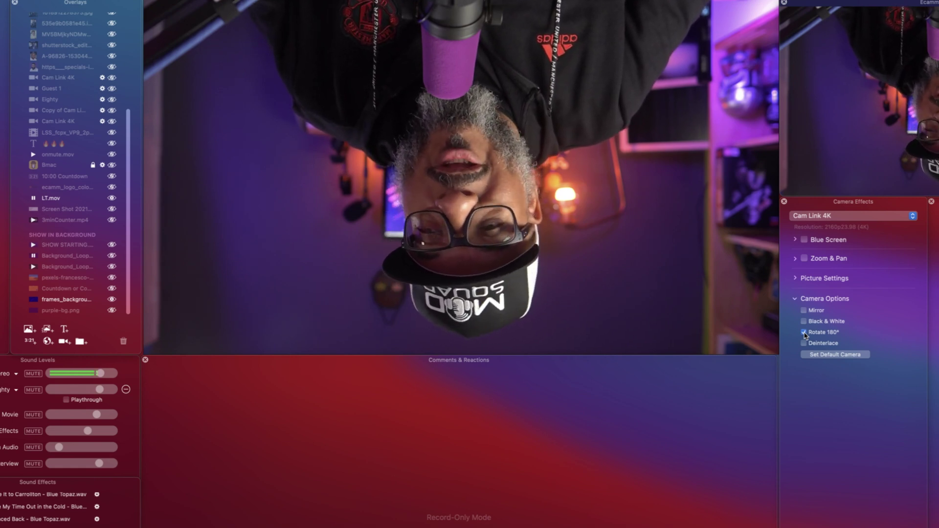
pyautogui.click(804, 333)
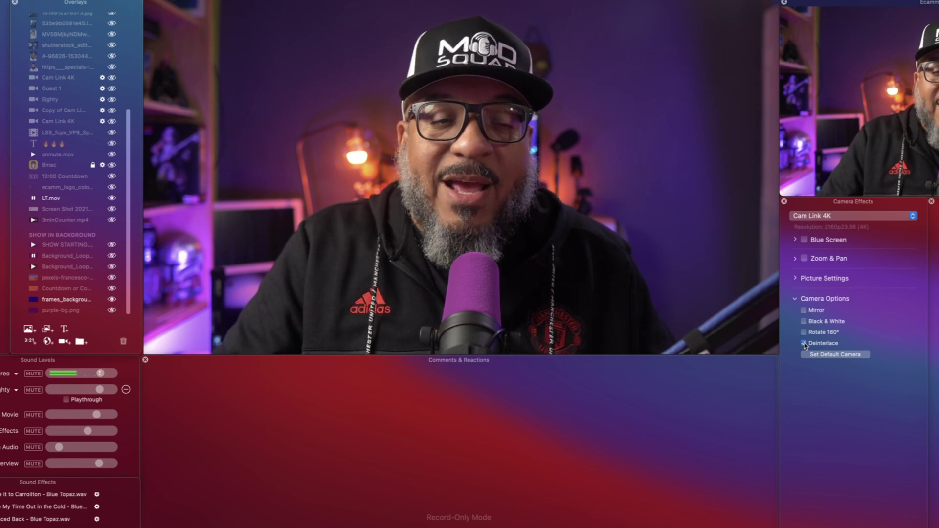
pyautogui.click(804, 344)
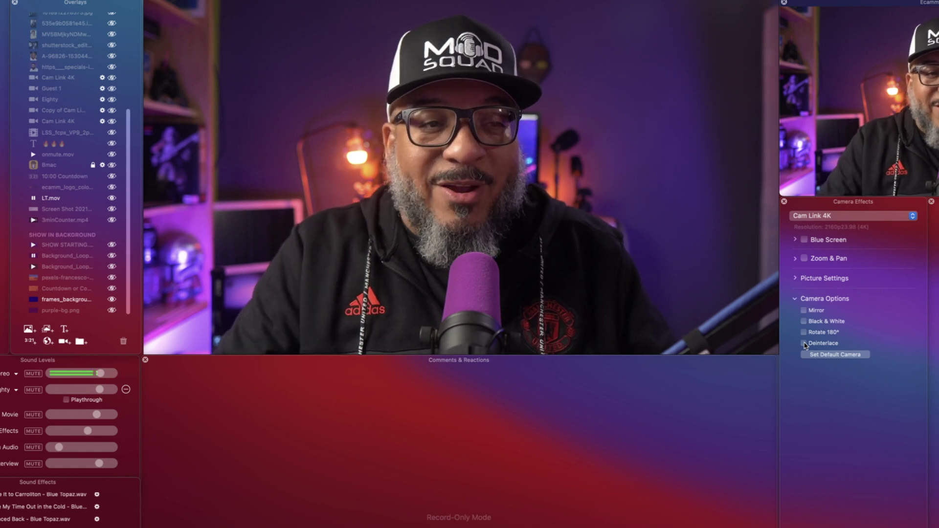
# Step: Keep Cam Link 4K selected as the camera and save it as the default camera
pyautogui.click(855, 216)
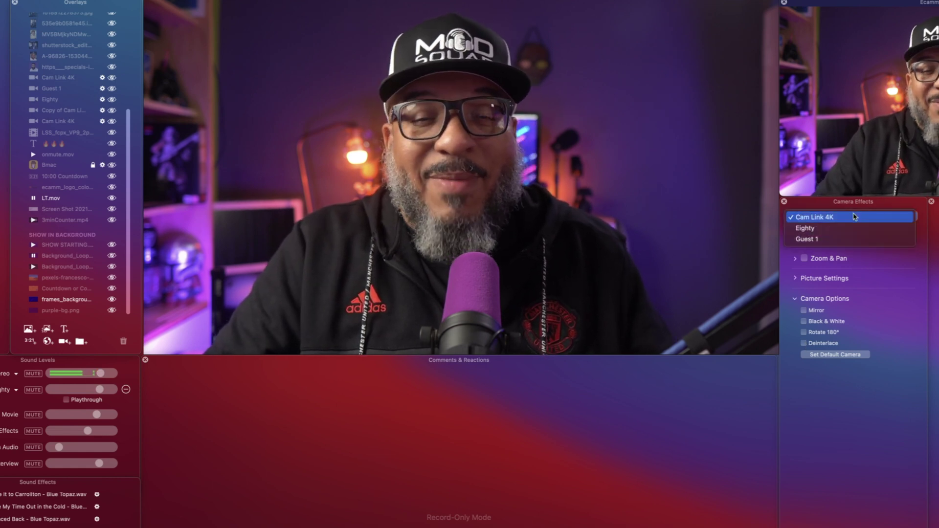
pyautogui.click(855, 217)
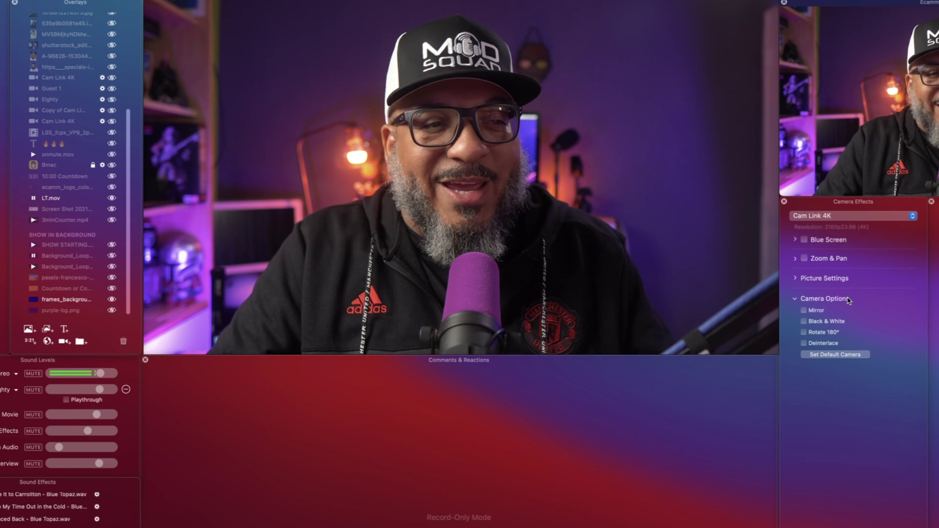
pyautogui.click(837, 355)
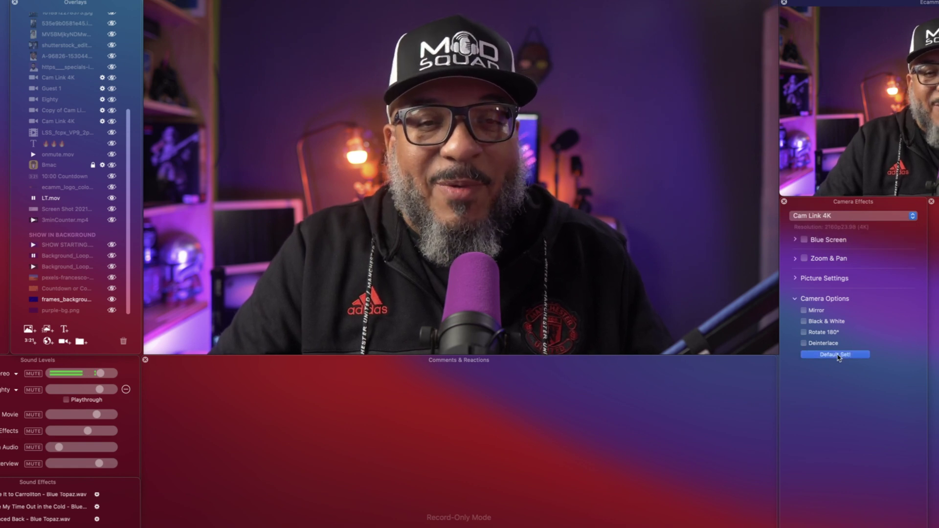